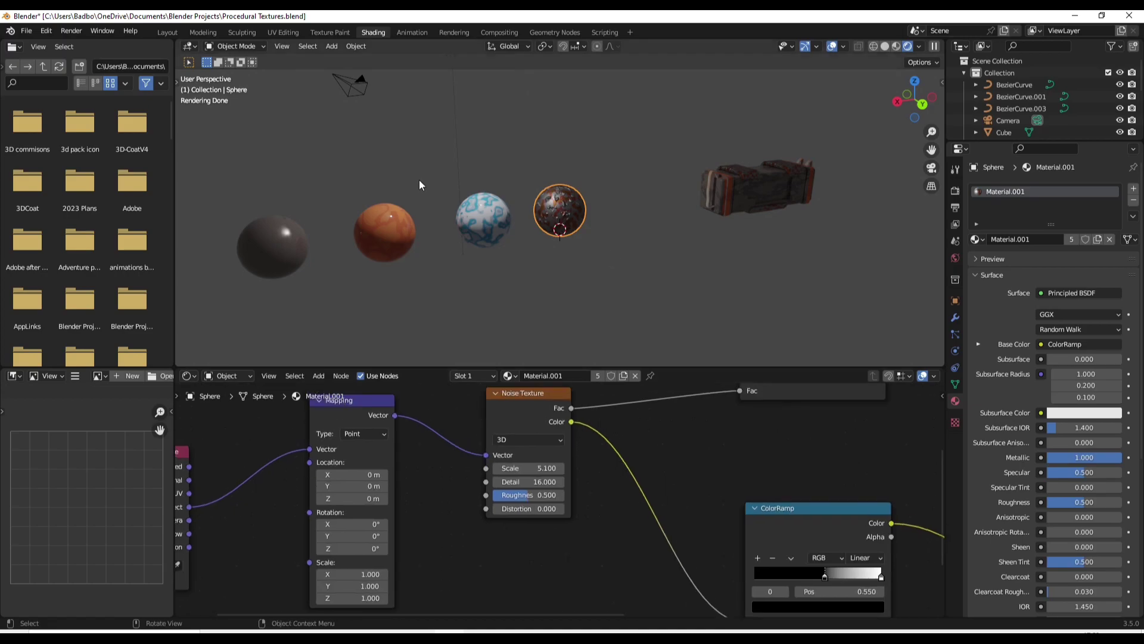
# - Set the Noise Texture Scale to 2.000 in the blue-and-white sphere's material and adjust its Detail value
pyautogui.click(284, 47)
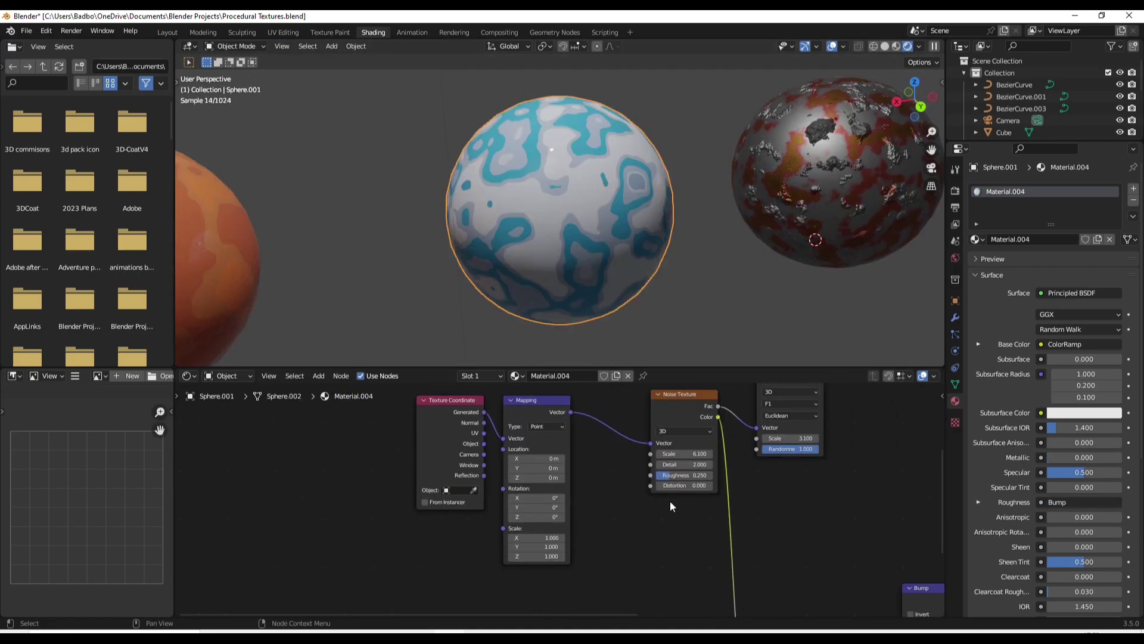
pyautogui.moveTo(670, 501); pyautogui.dragTo(501, 580, button='middle')
pyautogui.scroll(1, 547, 524)
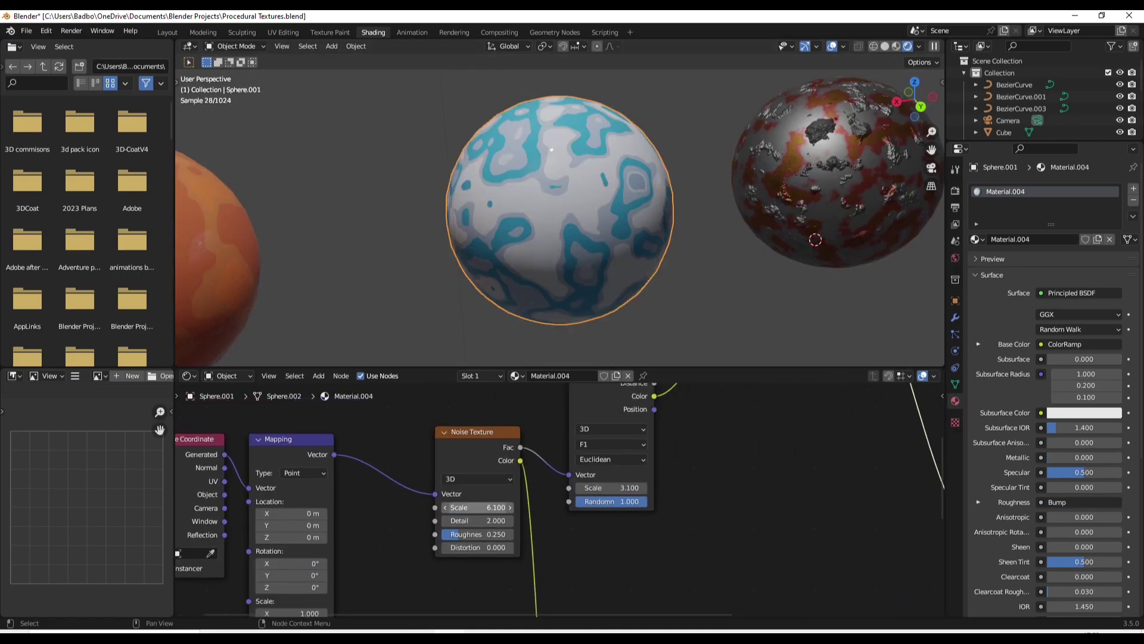
pyautogui.press('BackSpace')
pyautogui.moveTo(474, 507); pyautogui.dragTo(460, 507)
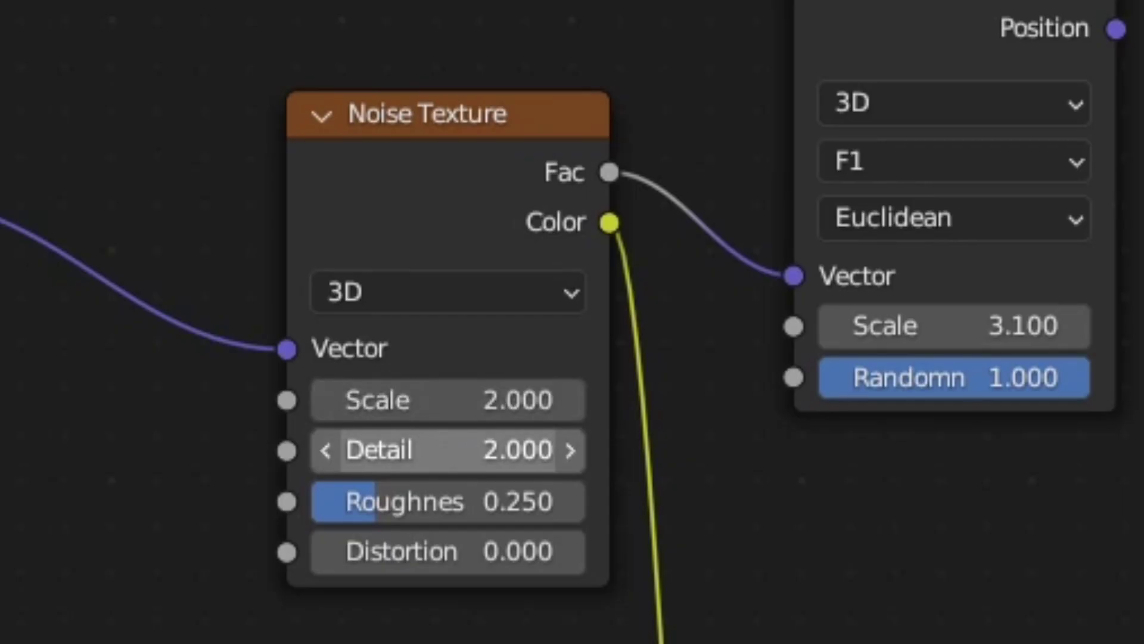
pyautogui.moveTo(453, 450)
pyautogui.mouseDown()
pyautogui.moveTo(491, 450)
pyautogui.moveTo(439, 450)
pyautogui.mouseUp()
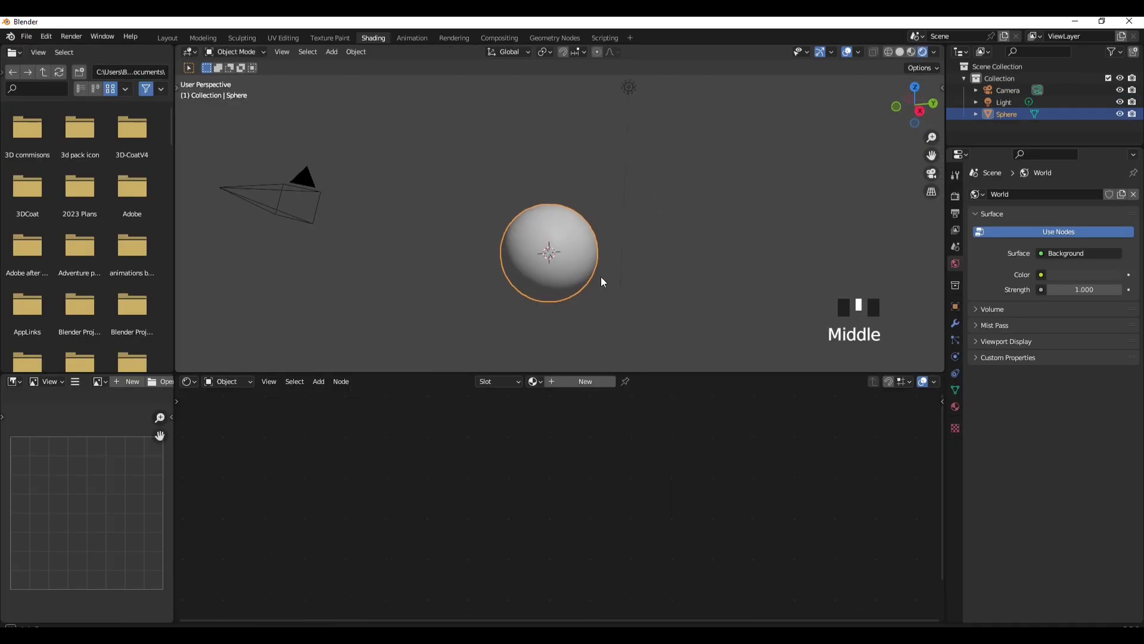
# - Create a new material for the sphere and add a ColorRamp node to the left of the Principled BSDF node
pyautogui.moveTo(601, 276)
pyautogui.mouseDown(button='middle')
pyautogui.moveTo(625, 274)
pyautogui.moveTo(603, 334)
pyautogui.mouseUp(button='middle')
pyautogui.click(583, 382)
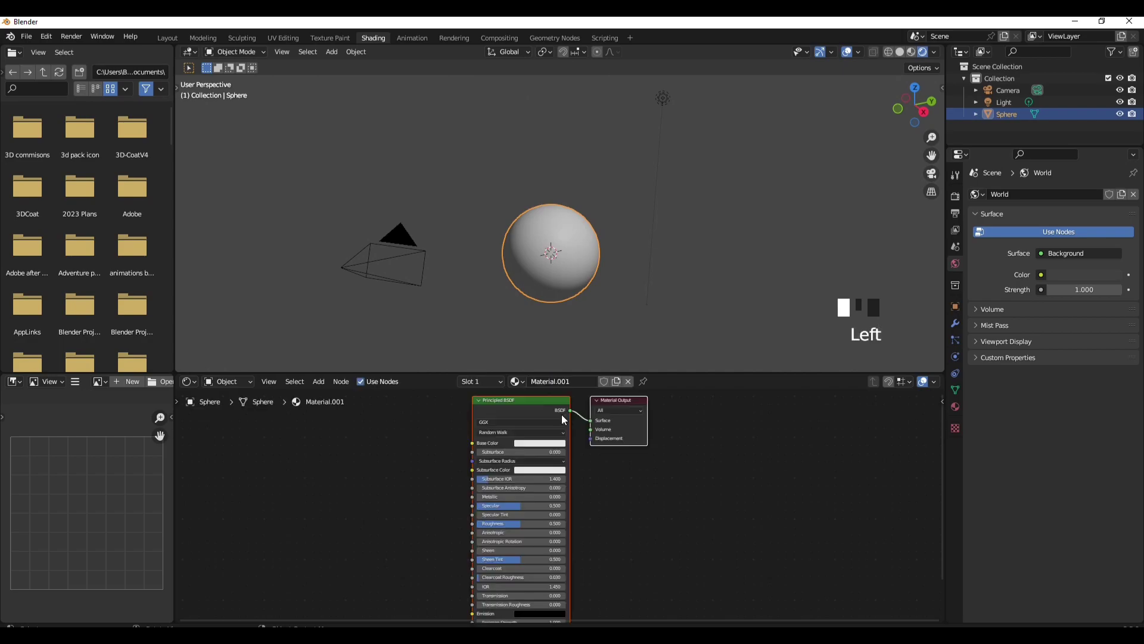
pyautogui.click(546, 410)
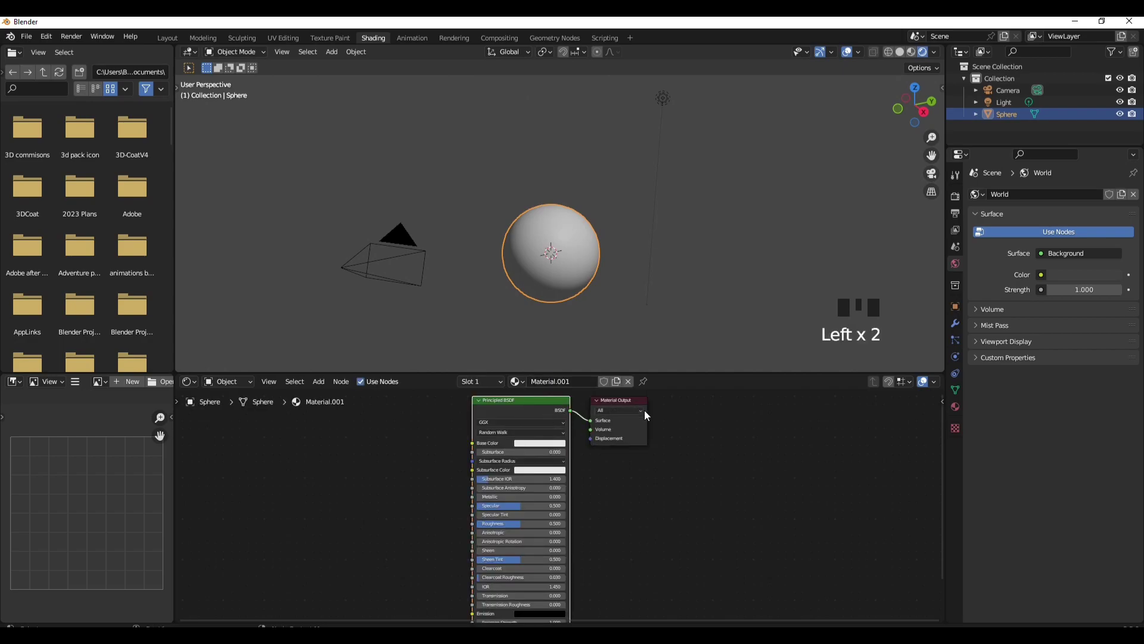
pyautogui.moveTo(346, 470)
pyautogui.click(369, 430)
pyautogui.click(277, 450)
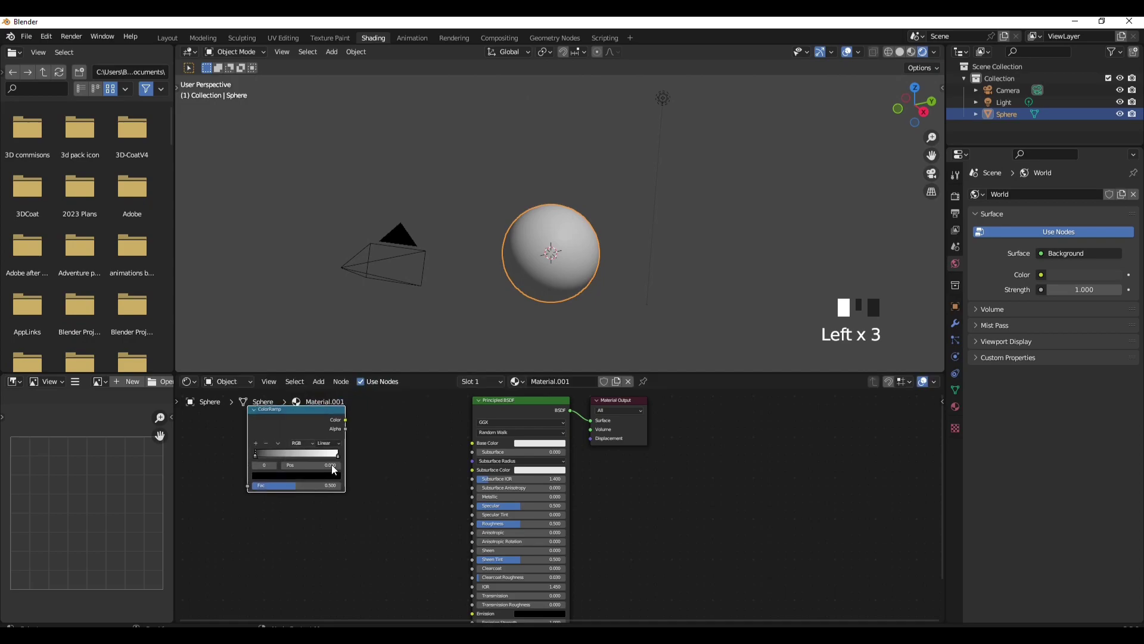
# - Add a Noise Texture node to the left of the ColorRamp node
pyautogui.scroll(2, 328, 531)
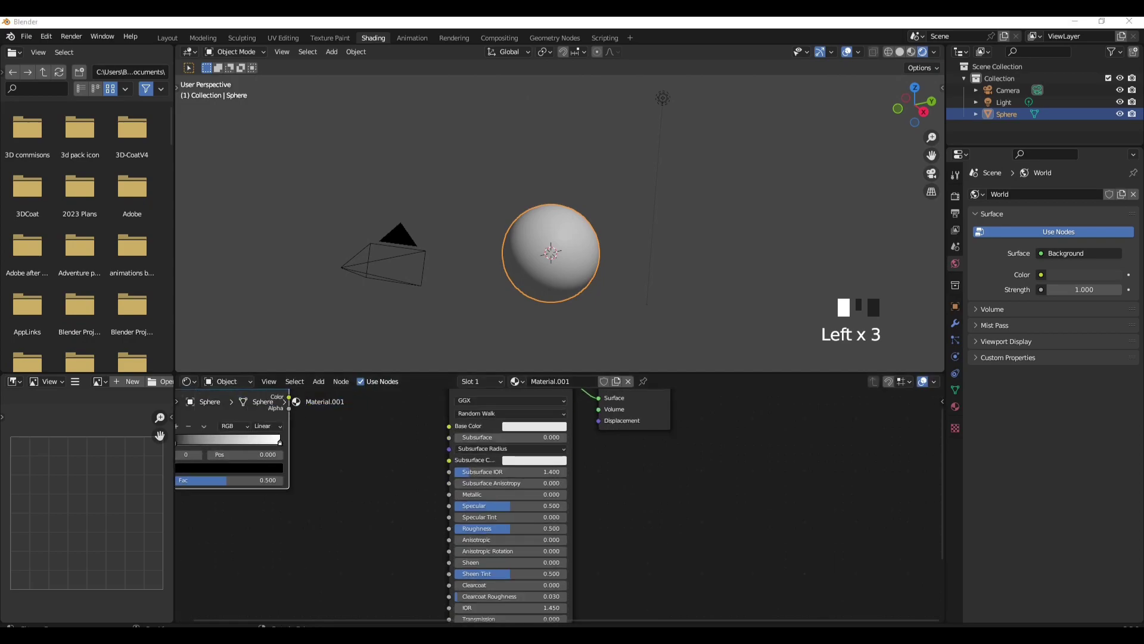
pyautogui.moveTo(194, 441); pyautogui.dragTo(385, 475, button='middle')
pyautogui.scroll(-3, 393, 424)
pyautogui.click(322, 383)
pyautogui.write('noi')
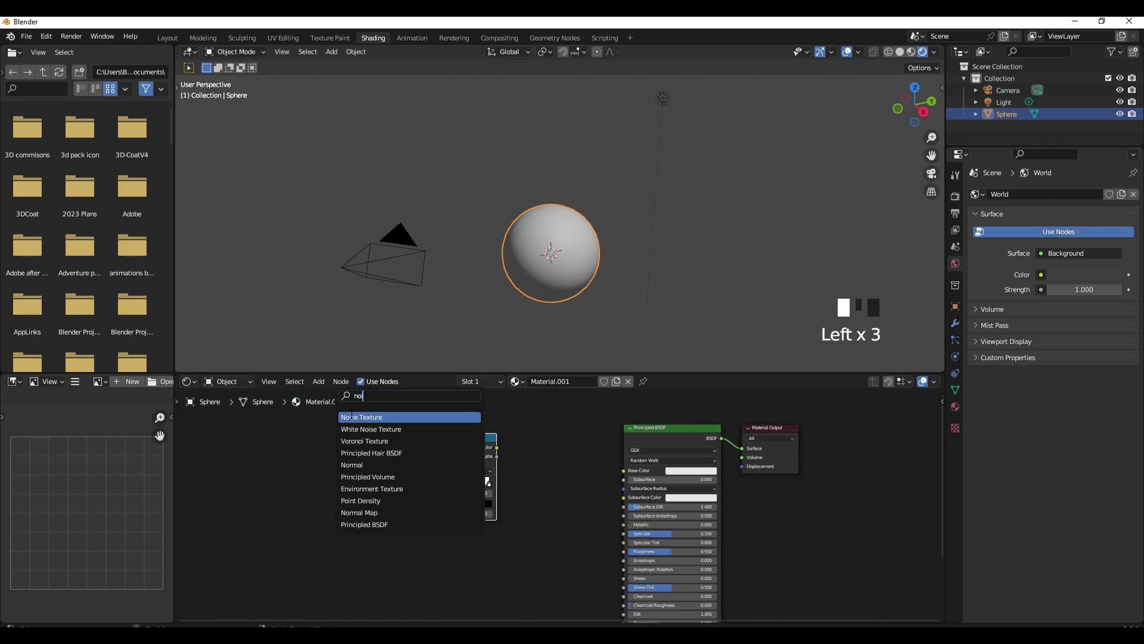
pyautogui.click(351, 417)
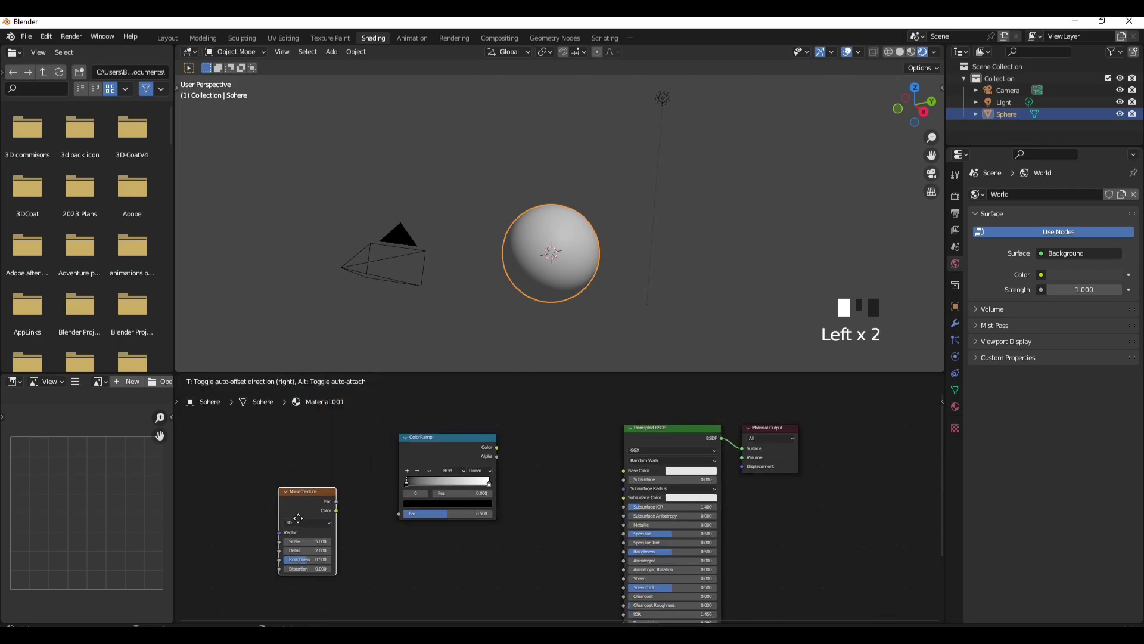
pyautogui.click(319, 509)
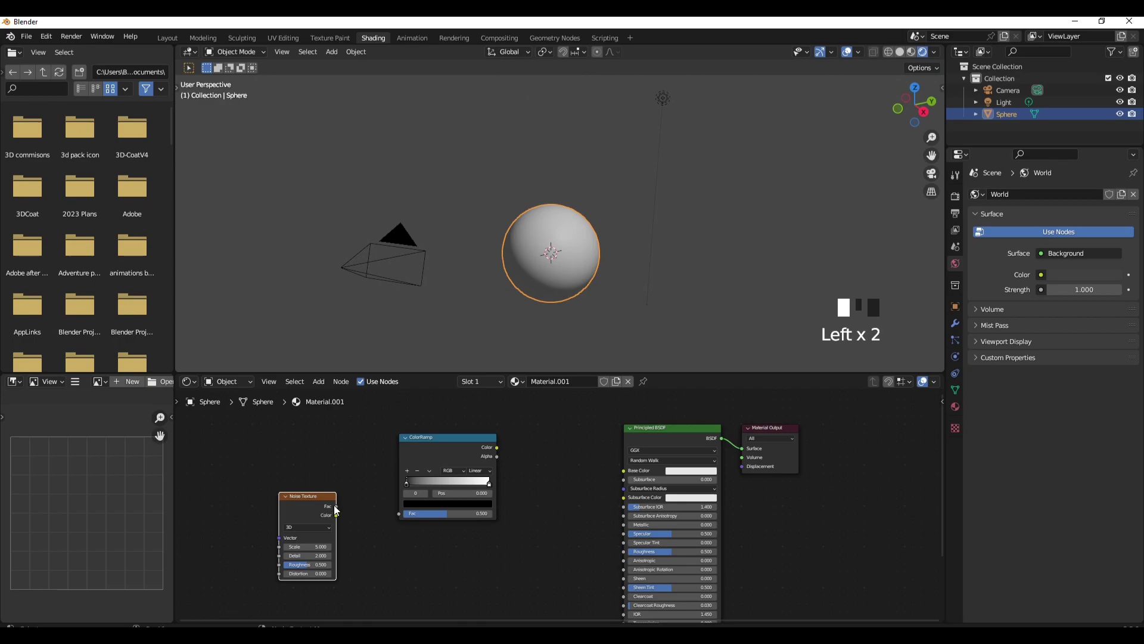
# - Connect the Noise Texture's Fac output to the ColorRamp's Fac, and the ColorRamp's Color to the Principled BSDF's Base Color
pyautogui.moveTo(373, 513); pyautogui.dragTo(398, 514)
pyautogui.moveTo(413, 556); pyautogui.dragTo(307, 538, button='middle')
pyautogui.moveTo(390, 426); pyautogui.dragTo(515, 448)
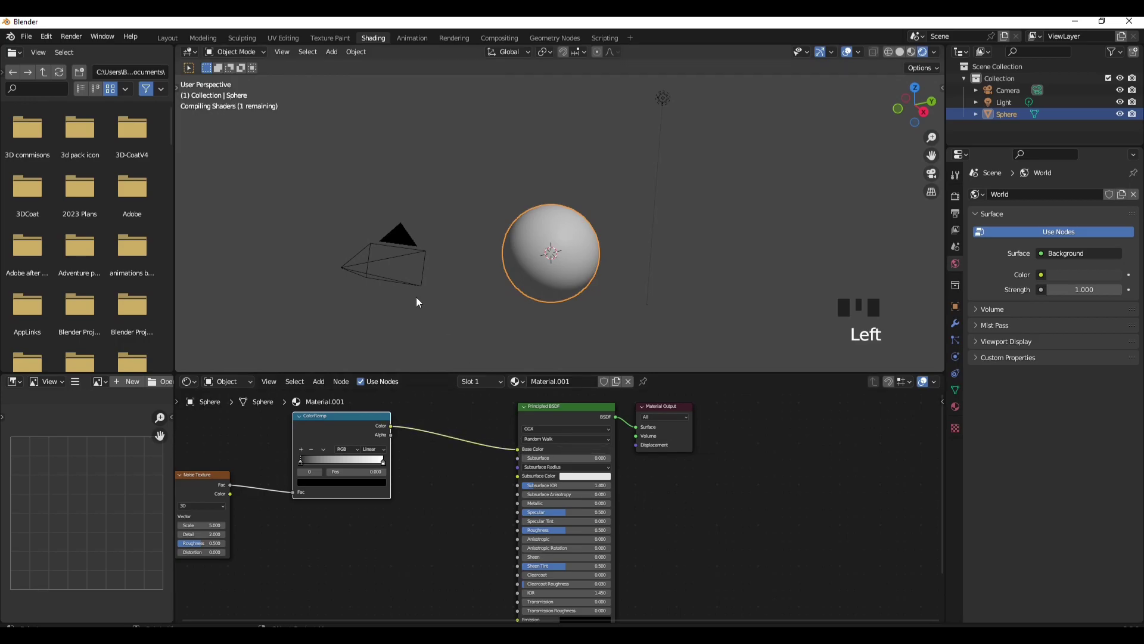
# - Add a Mapping node and connect its Vector output to the Noise Texture's Vector input
pyautogui.moveTo(388, 538); pyautogui.dragTo(658, 535, button='middle')
pyautogui.click(318, 382)
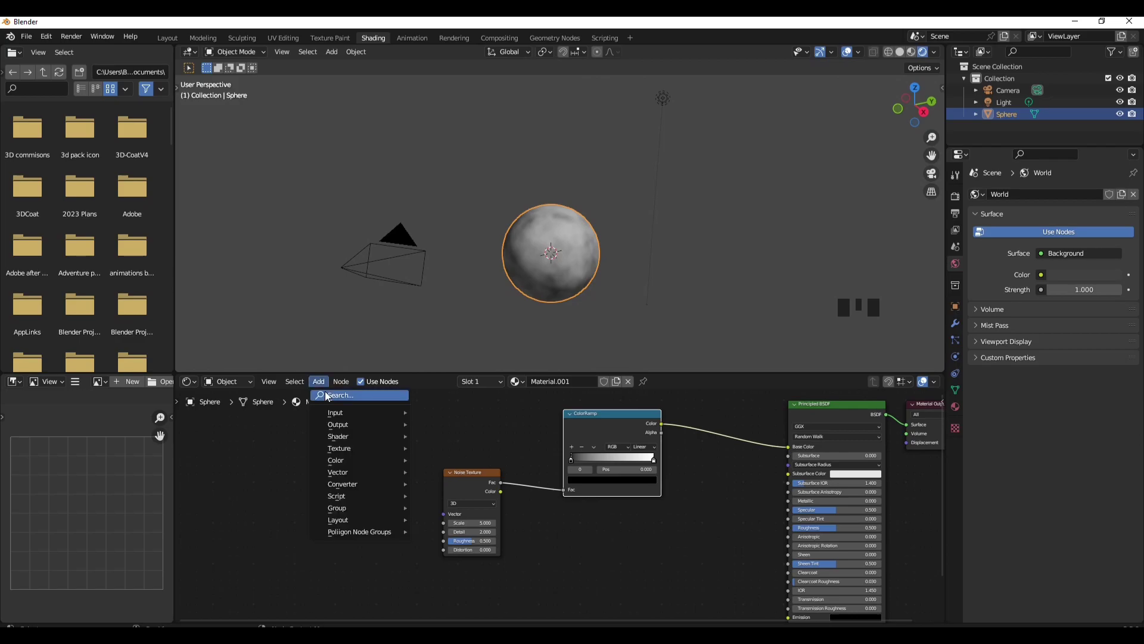
pyautogui.click(324, 390)
pyautogui.write('ma')
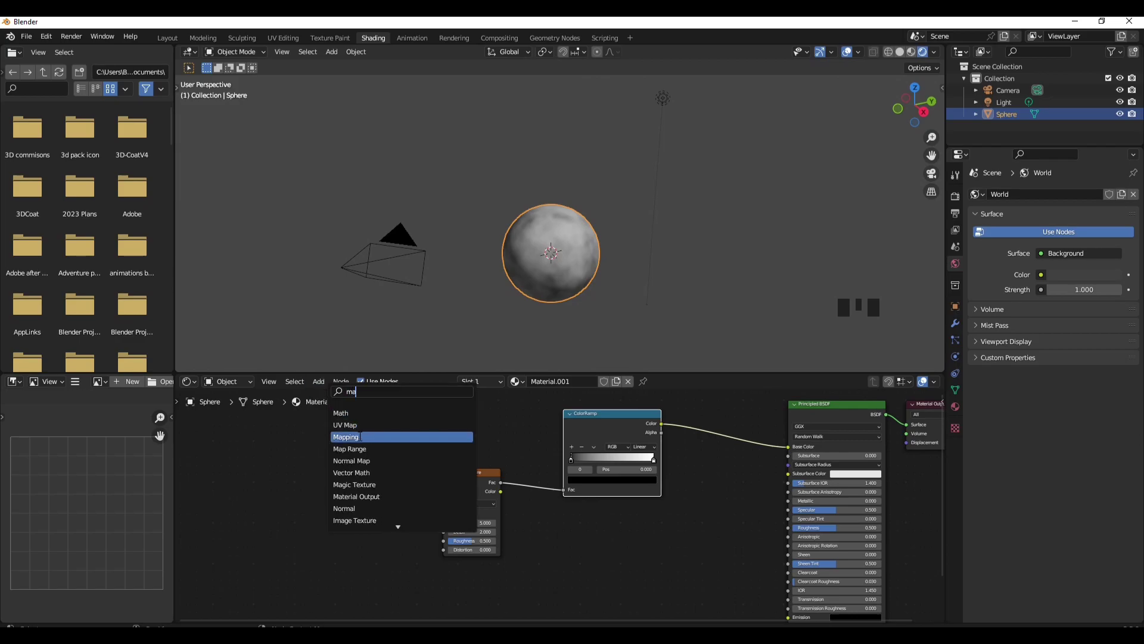
pyautogui.click(355, 437)
pyautogui.click(347, 531)
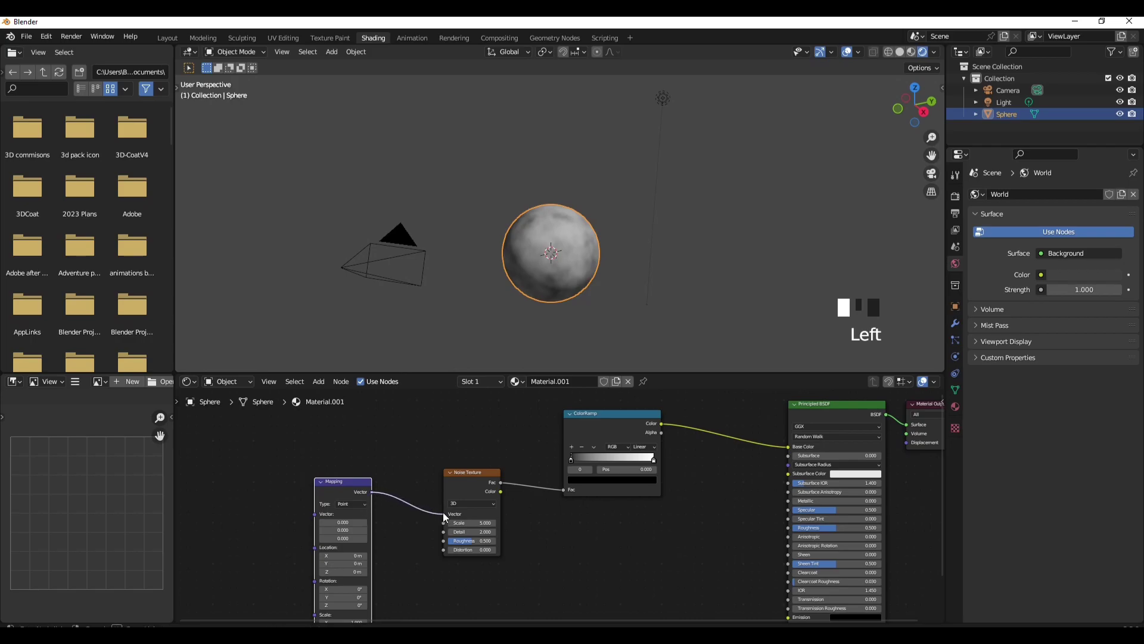
pyautogui.moveTo(442, 512); pyautogui.dragTo(444, 514)
# - Add a Texture Coordinate node and connect its Object output to the Mapping node's Vector input
pyautogui.moveTo(335, 475); pyautogui.dragTo(386, 465, button='middle')
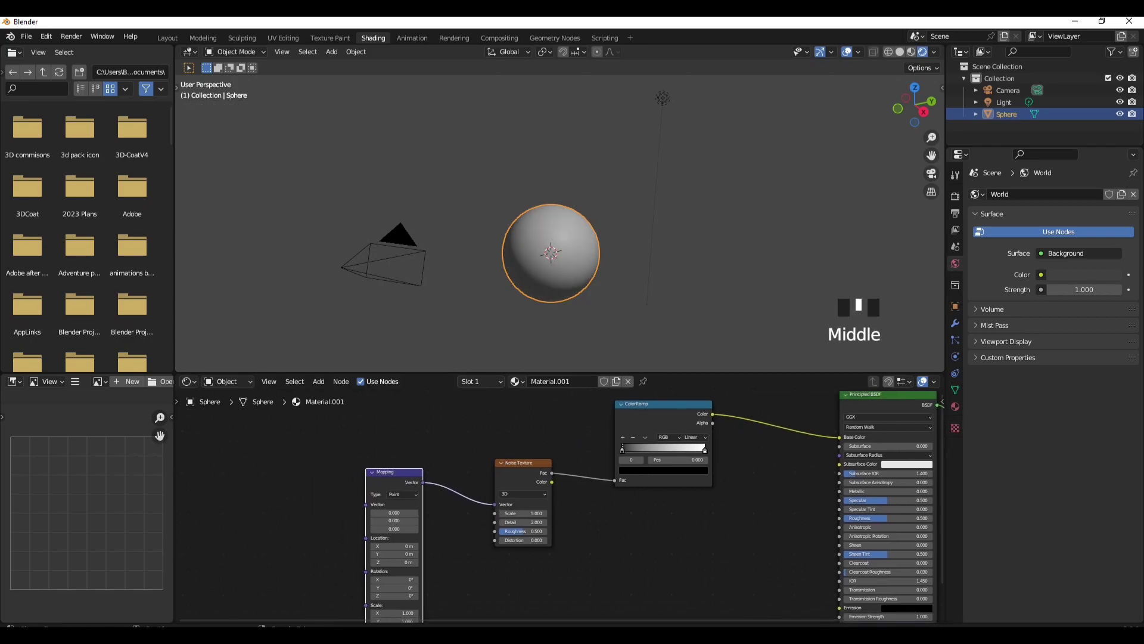
pyautogui.click(319, 381)
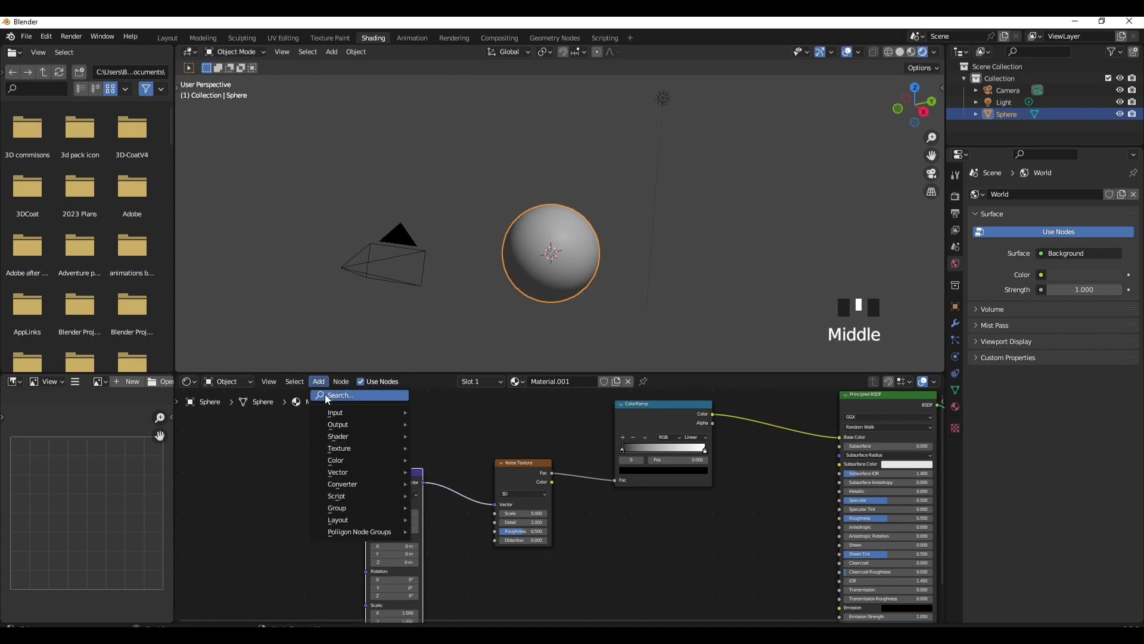
pyautogui.write('texture c')
pyautogui.click(351, 417)
pyautogui.click(288, 524)
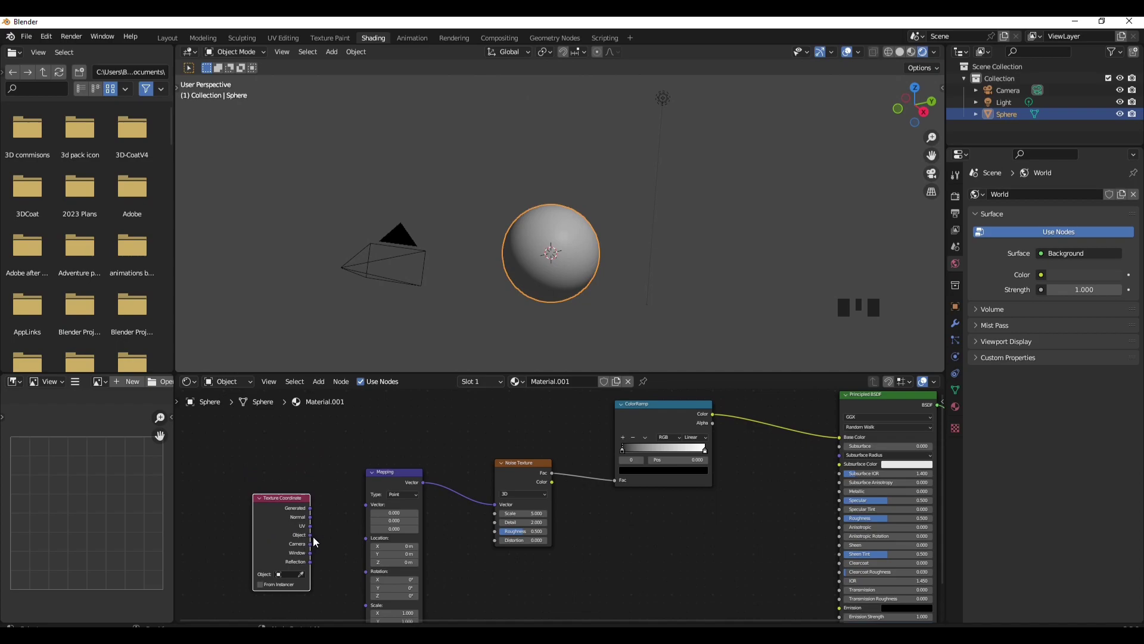
pyautogui.moveTo(310, 536); pyautogui.dragTo(296, 543)
pyautogui.moveTo(360, 520); pyautogui.dragTo(366, 506)
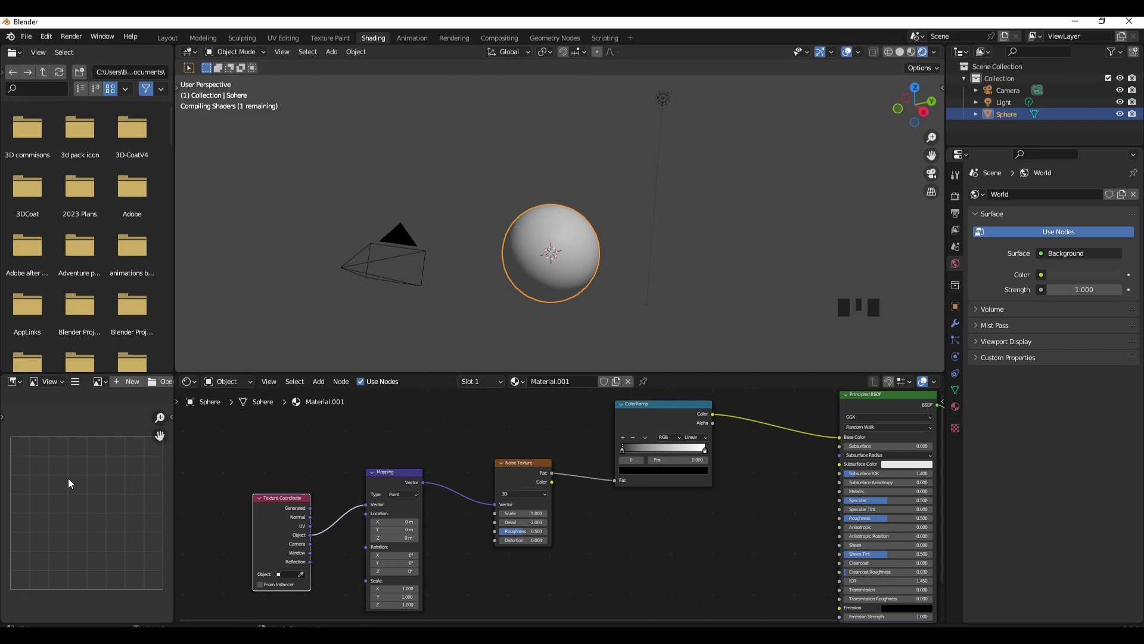
# - Duplicate the ColorRamp node and place the copy below the original
pyautogui.moveTo(567, 578); pyautogui.dragTo(410, 564, button='middle')
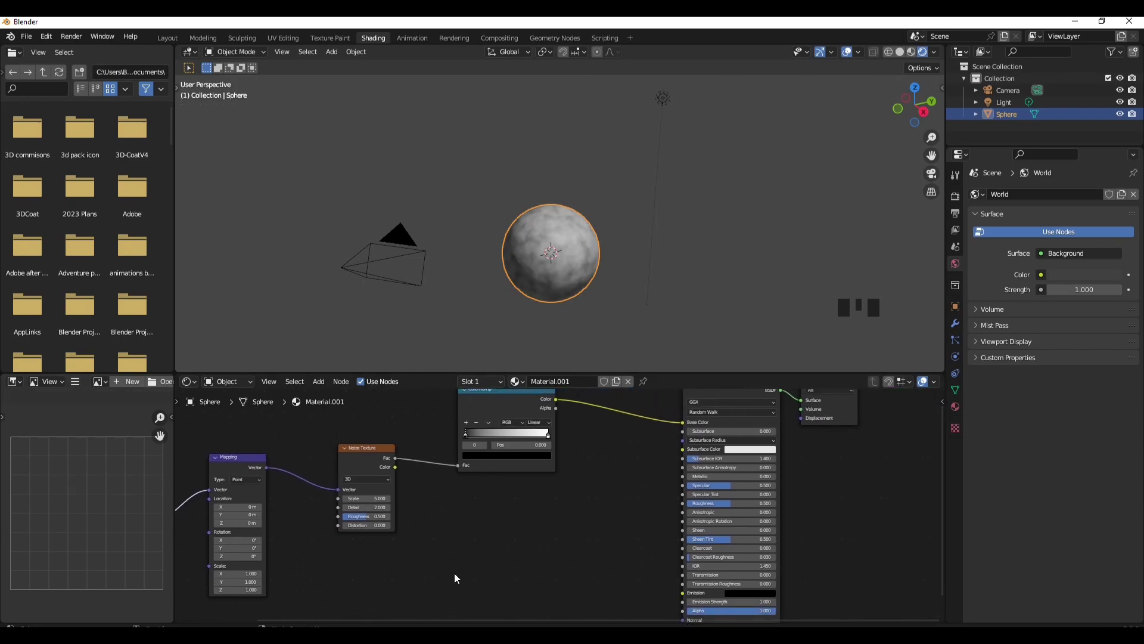
pyautogui.scroll(-2, 445, 480)
pyautogui.moveTo(524, 518); pyautogui.dragTo(479, 499, button='middle')
pyautogui.scroll(-1, 468, 474)
pyautogui.click(474, 449)
pyautogui.doubleClick(470, 442)
pyautogui.click(470, 442)
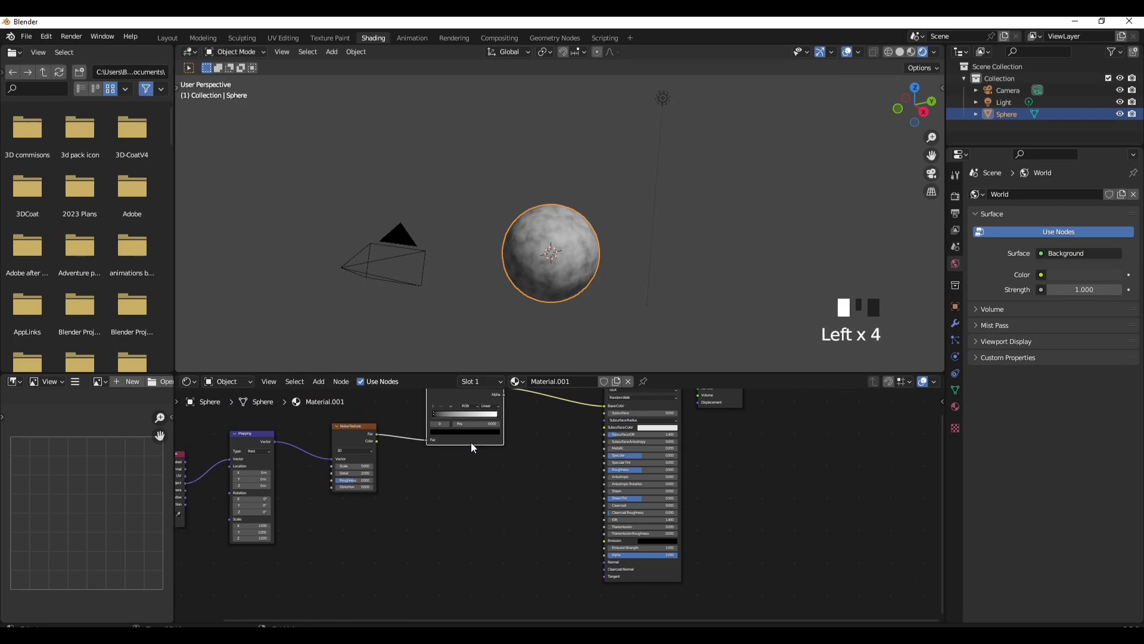
pyautogui.hotkey('ctrl', 'v')
pyautogui.moveTo(460, 425); pyautogui.dragTo(452, 495)
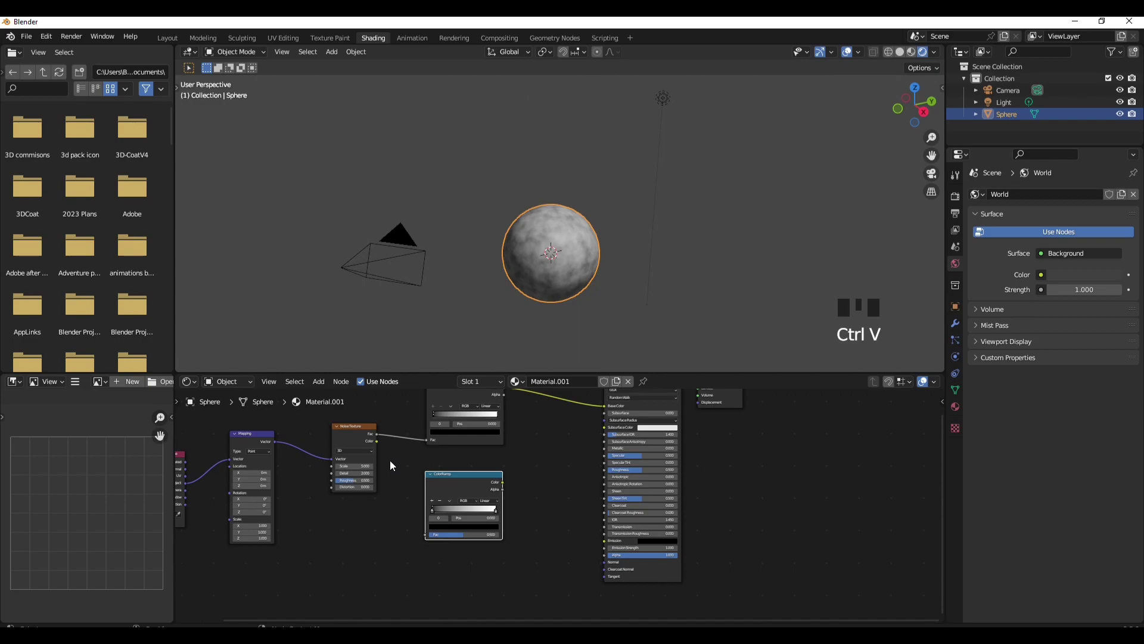
# - Connect the Noise Texture's Color output to the copied ColorRamp's Fac input and shift the copy slightly left and down
pyautogui.doubleClick(375, 443)
pyautogui.moveTo(406, 523); pyautogui.dragTo(427, 535)
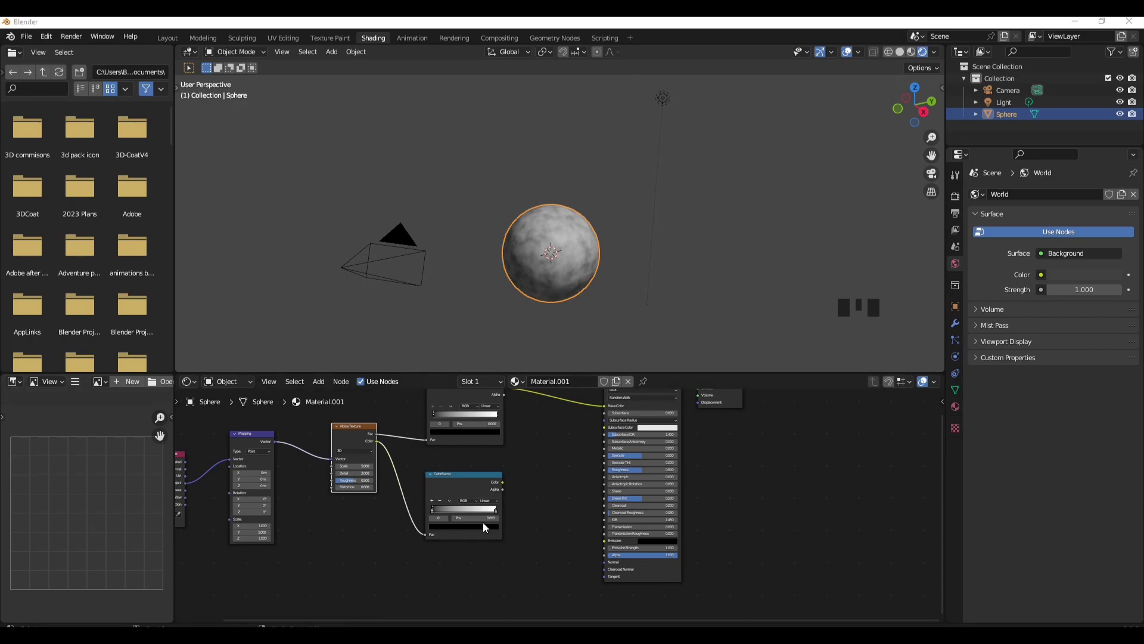
pyautogui.moveTo(471, 490); pyautogui.dragTo(429, 502)
# - Add a Bump node between the lower ColorRamp and the Principled BSDF node
pyautogui.click(319, 382)
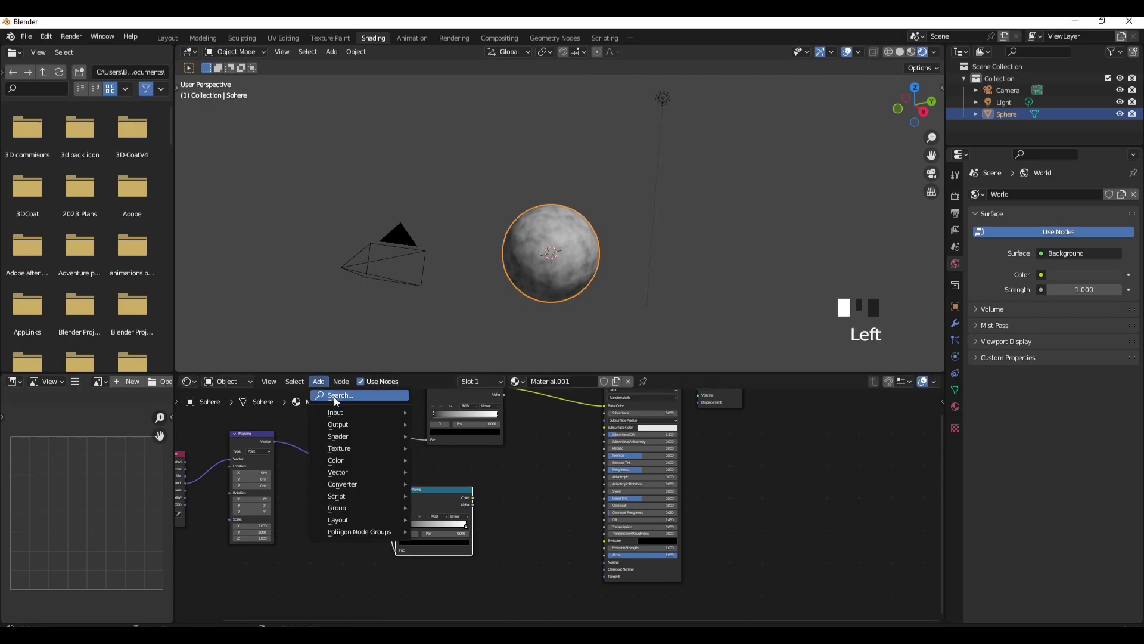
pyautogui.moveTo(333, 396)
pyautogui.write('bu')
pyautogui.click(361, 418)
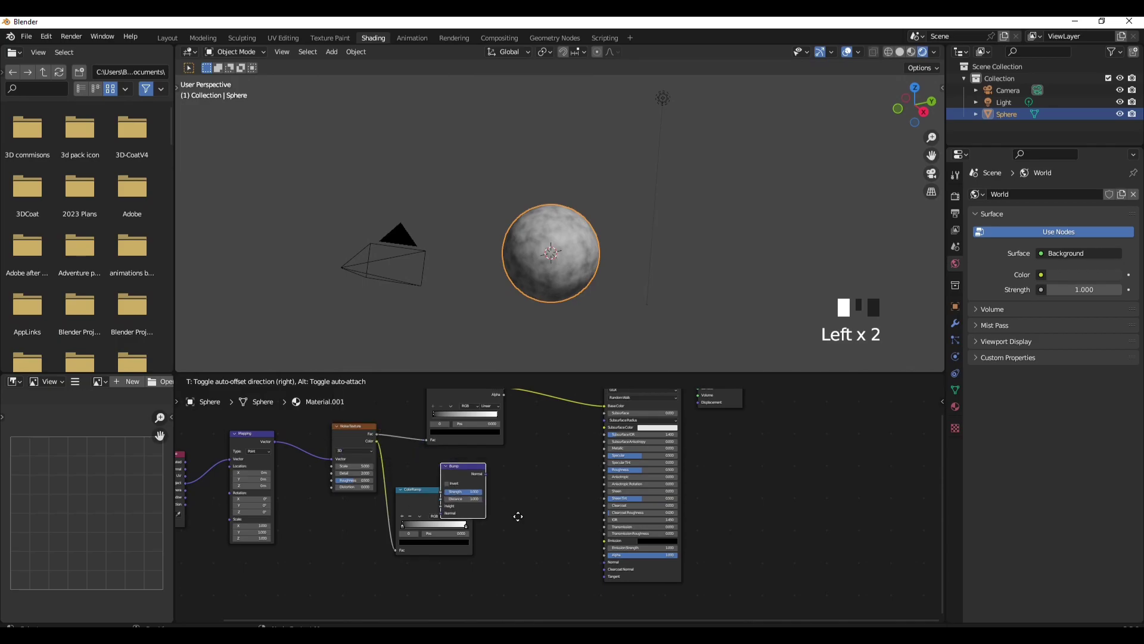
pyautogui.click(513, 481)
# - Connect the lower ColorRamp's Color output to the Bump node's Height, and the Bump's Normal output to the Principled BSDF's Normal
pyautogui.moveTo(513, 482); pyautogui.dragTo(433, 460, button='middle')
pyautogui.scroll(1, 417, 465)
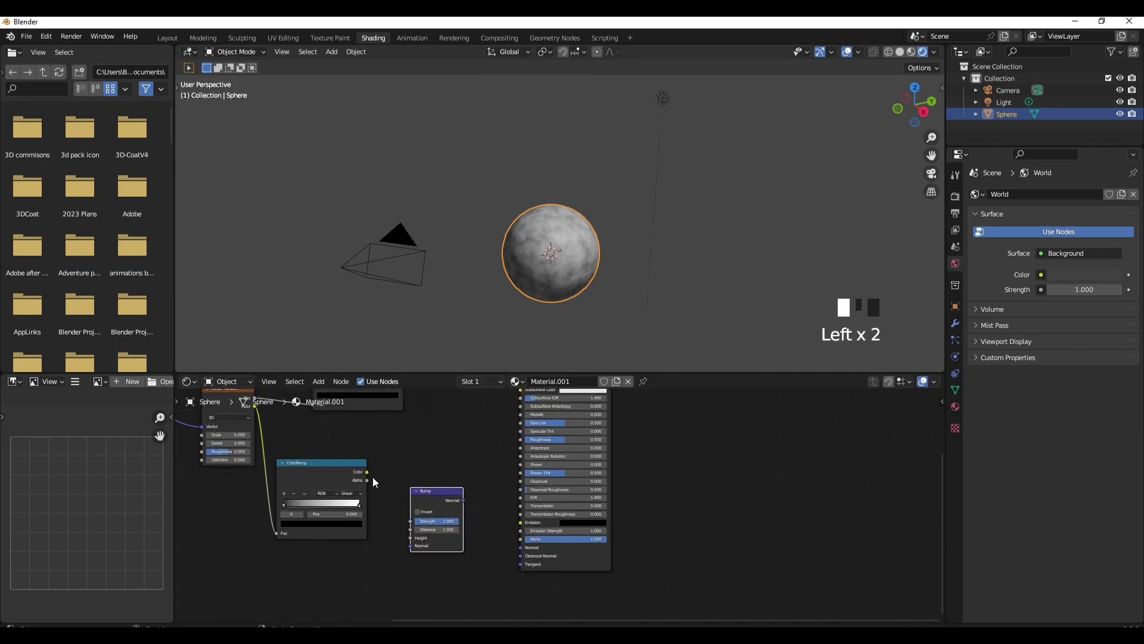
pyautogui.moveTo(352, 465)
pyautogui.mouseDown()
pyautogui.moveTo(386, 482)
pyautogui.moveTo(351, 471)
pyautogui.mouseUp()
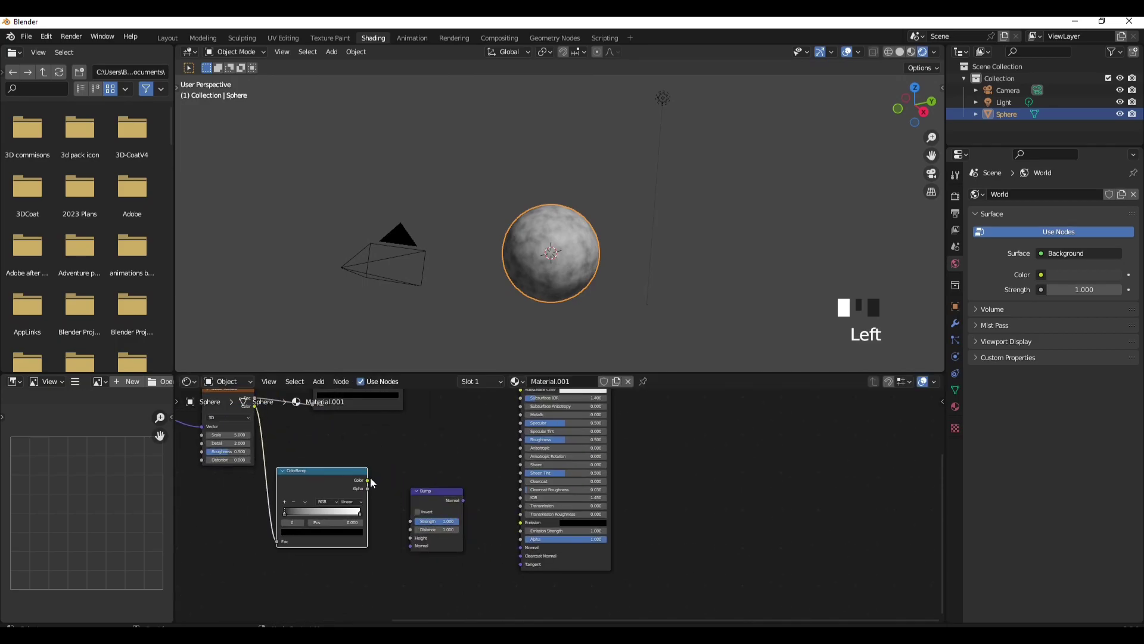
pyautogui.moveTo(411, 539); pyautogui.dragTo(412, 540)
pyautogui.moveTo(466, 498); pyautogui.dragTo(402, 482, button='middle')
pyautogui.scroll(2, 402, 481)
pyautogui.moveTo(398, 484); pyautogui.dragTo(466, 540)
# - Move the black stop of the lower ColorRamp to about 0.55 to sharpen the bump pattern
pyautogui.moveTo(409, 435); pyautogui.dragTo(715, 490, button='middle')
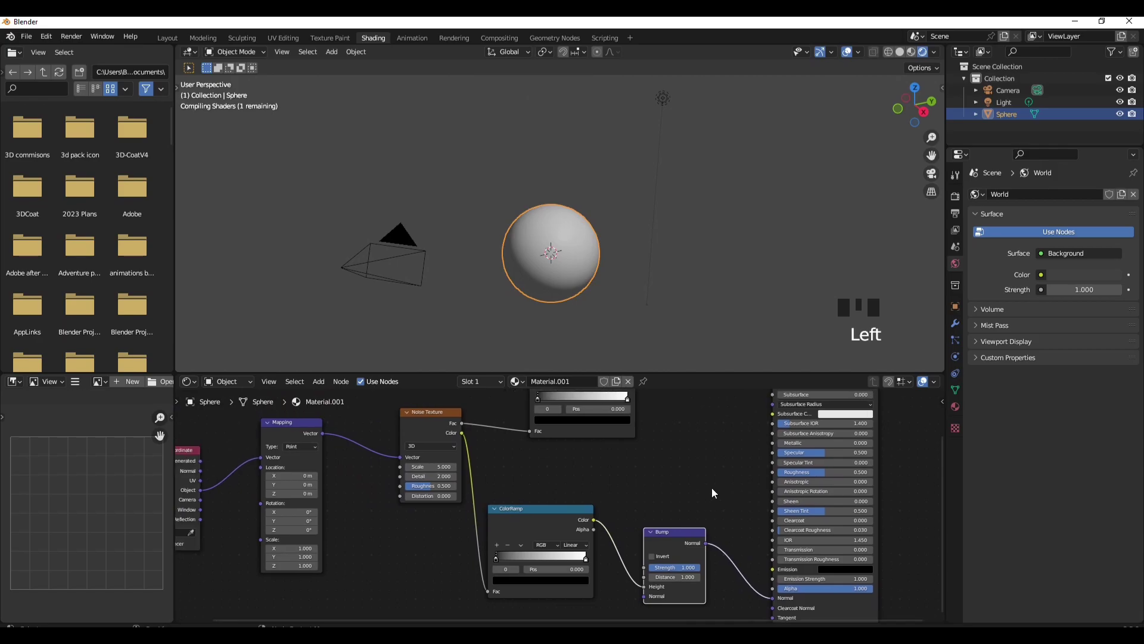
pyautogui.scroll(-1, 709, 488)
pyautogui.moveTo(601, 478); pyautogui.dragTo(623, 475, button='middle')
pyautogui.click(655, 475)
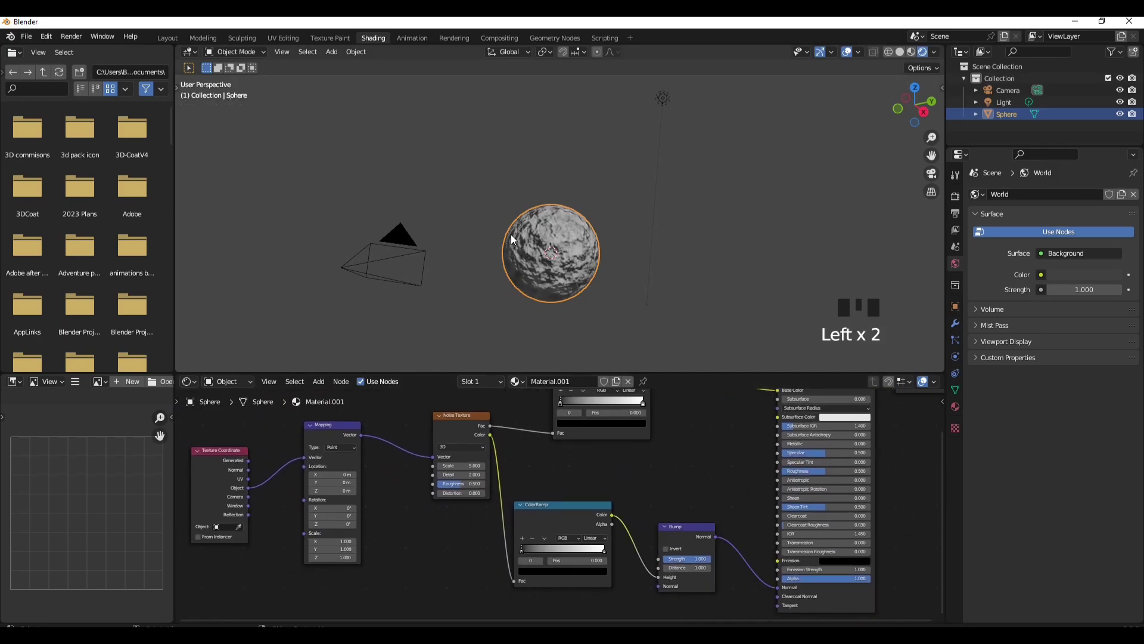
pyautogui.moveTo(534, 548); pyautogui.dragTo(578, 556)
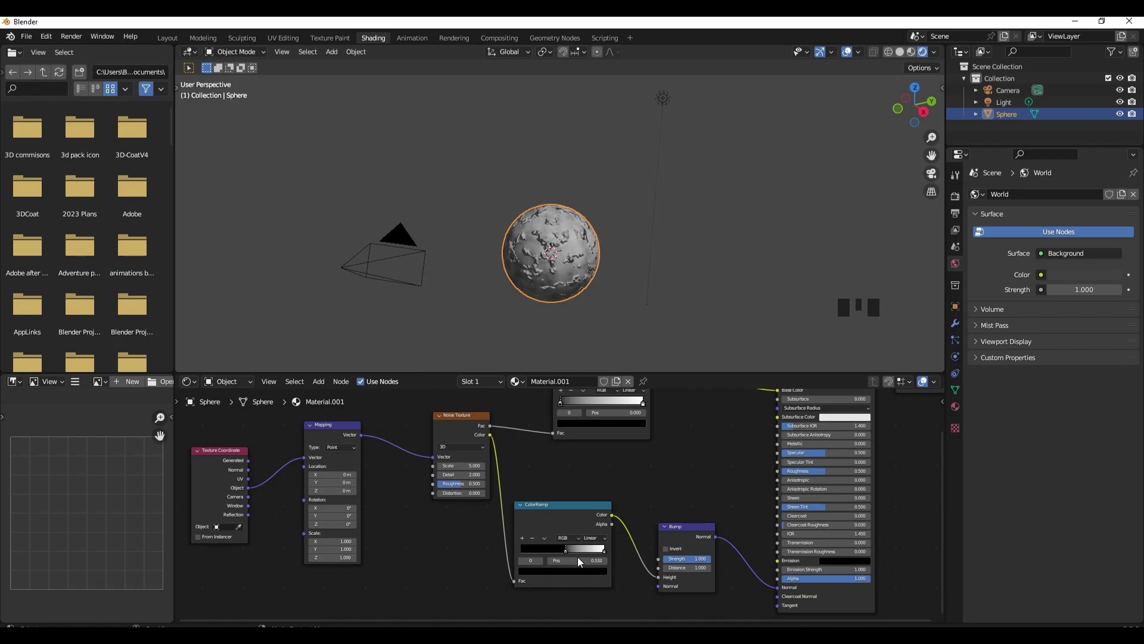
# - Add two color stops to the upper ColorRamp, at positions 0.500 and 0.250
pyautogui.moveTo(552, 243); pyautogui.dragTo(596, 248, button='middle')
pyautogui.scroll(2, 596, 248)
pyautogui.scroll(1, 596, 249)
pyautogui.scroll(3, 512, 431)
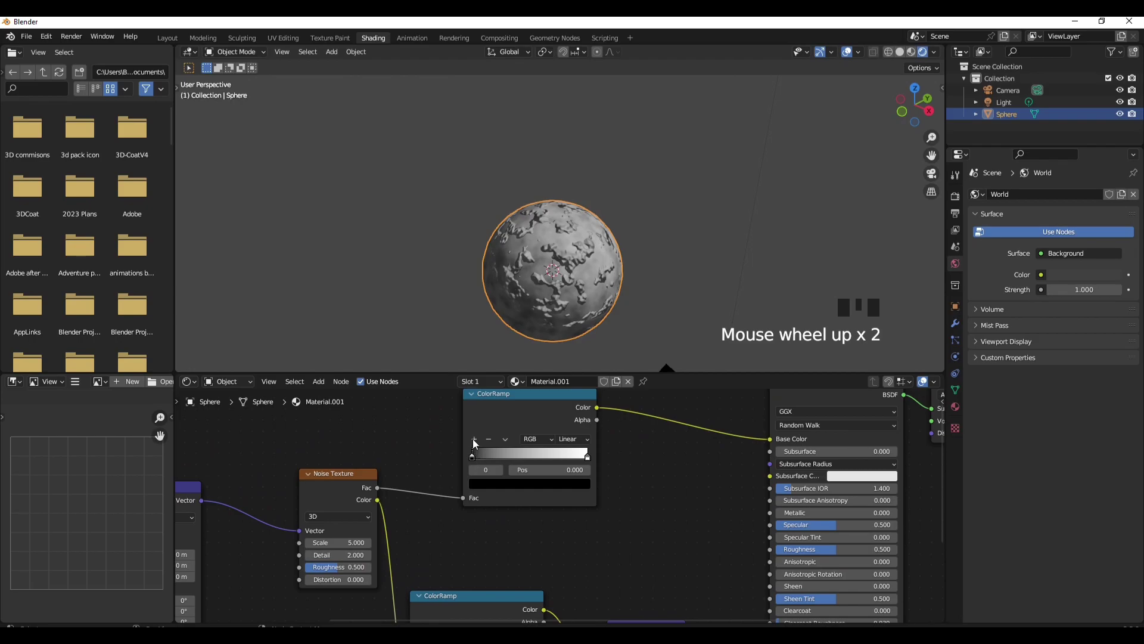
pyautogui.scroll(-2, 470, 558)
pyautogui.scroll(3, 497, 581)
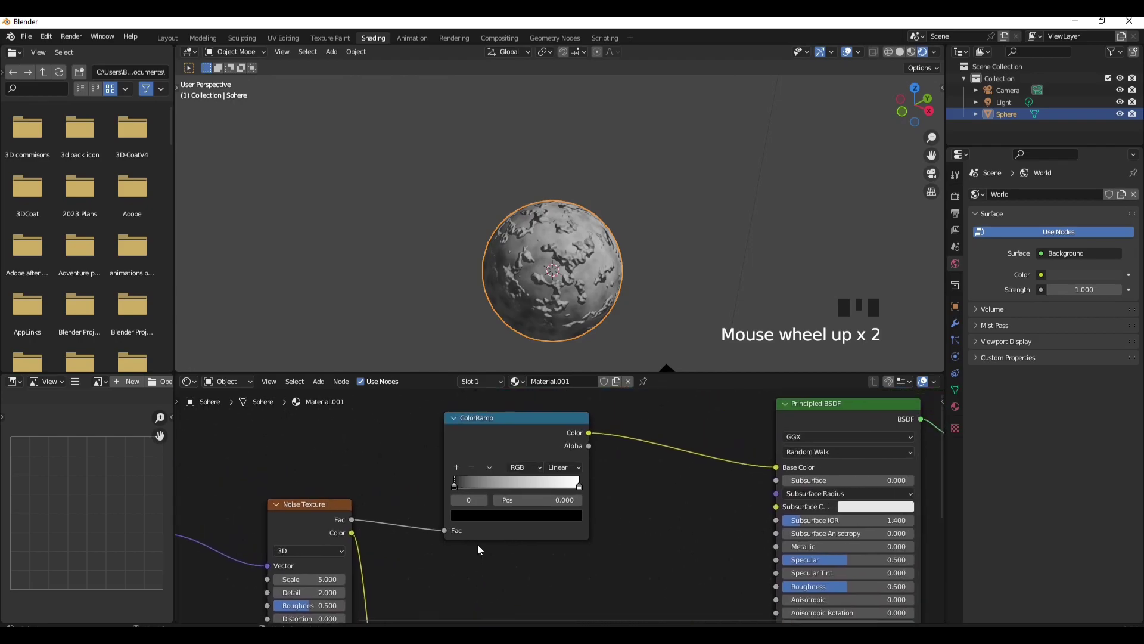
pyautogui.click(457, 467)
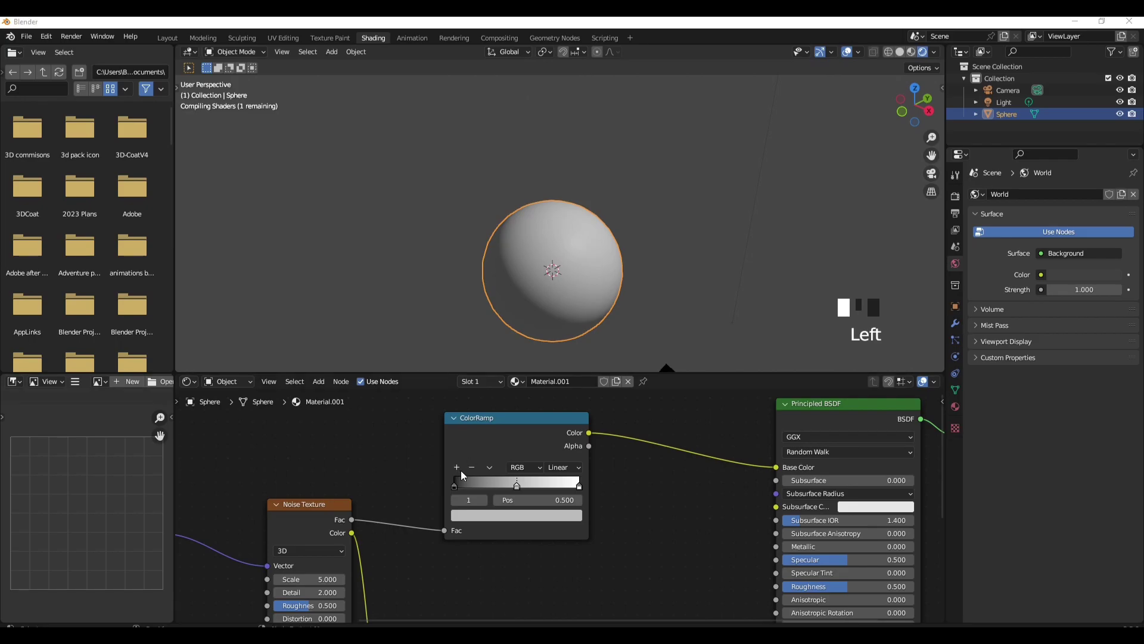
pyautogui.click(460, 470)
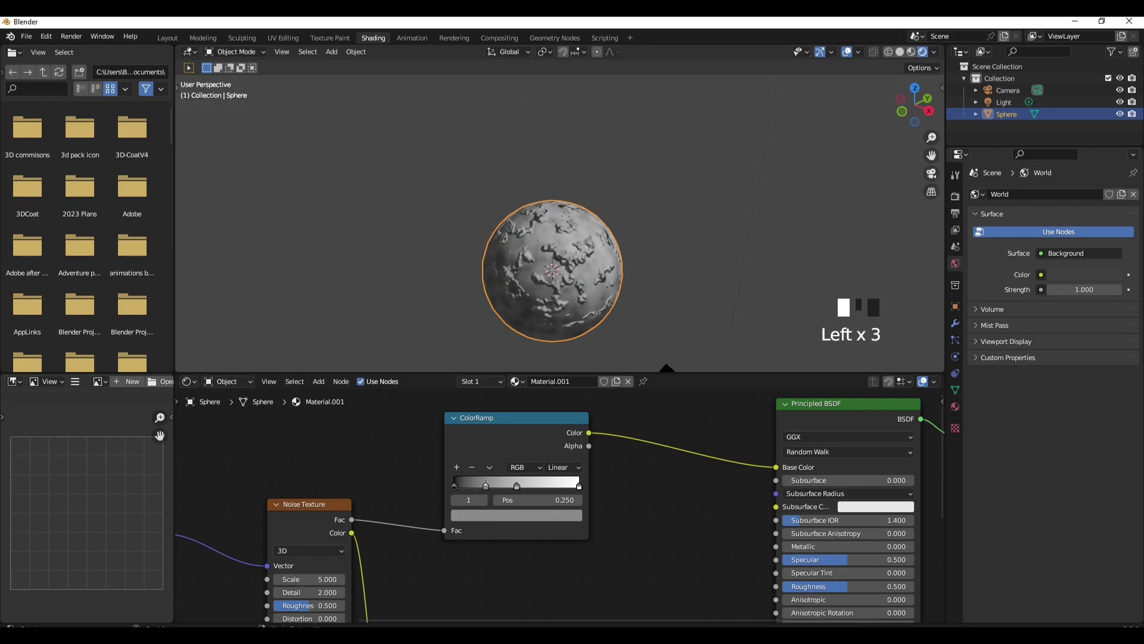
# - Set the upper ColorRamp's first stop to a reddish brown and select the stop at position 0.250
pyautogui.click(456, 478)
pyautogui.click(471, 527)
pyautogui.click(489, 516)
pyautogui.moveTo(553, 392); pyautogui.dragTo(554, 392)
pyautogui.click(486, 486)
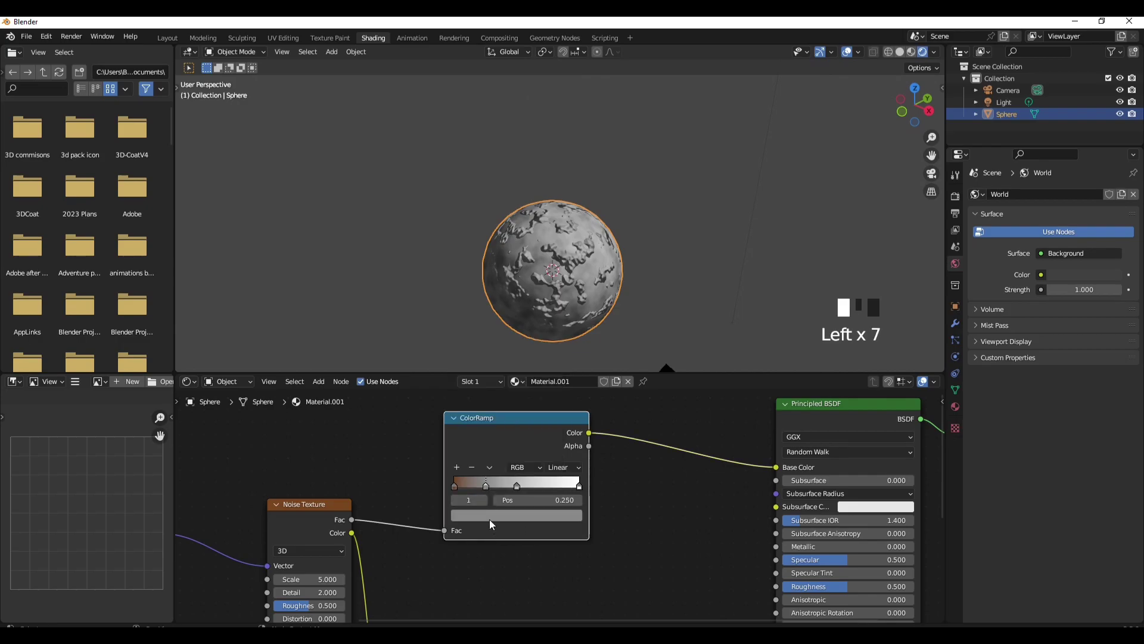
# - Colour the upper ColorRamp's 0.250 stop rusty brown (HSV 0.031, 0.952, 0.250) and its 0.500 stop salmon brown (HSV 0.040, 0.781, 0.500)
pyautogui.click(489, 520)
pyautogui.click(488, 416)
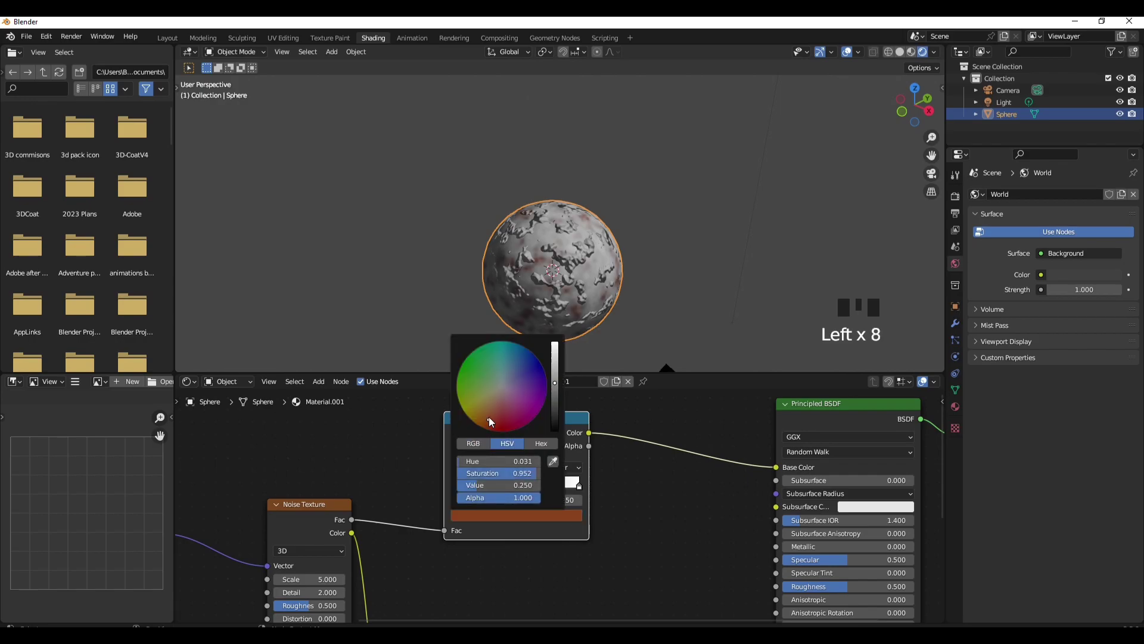
pyautogui.click(517, 487)
pyautogui.click(503, 514)
pyautogui.click(498, 410)
pyautogui.moveTo(498, 411); pyautogui.dragTo(494, 408)
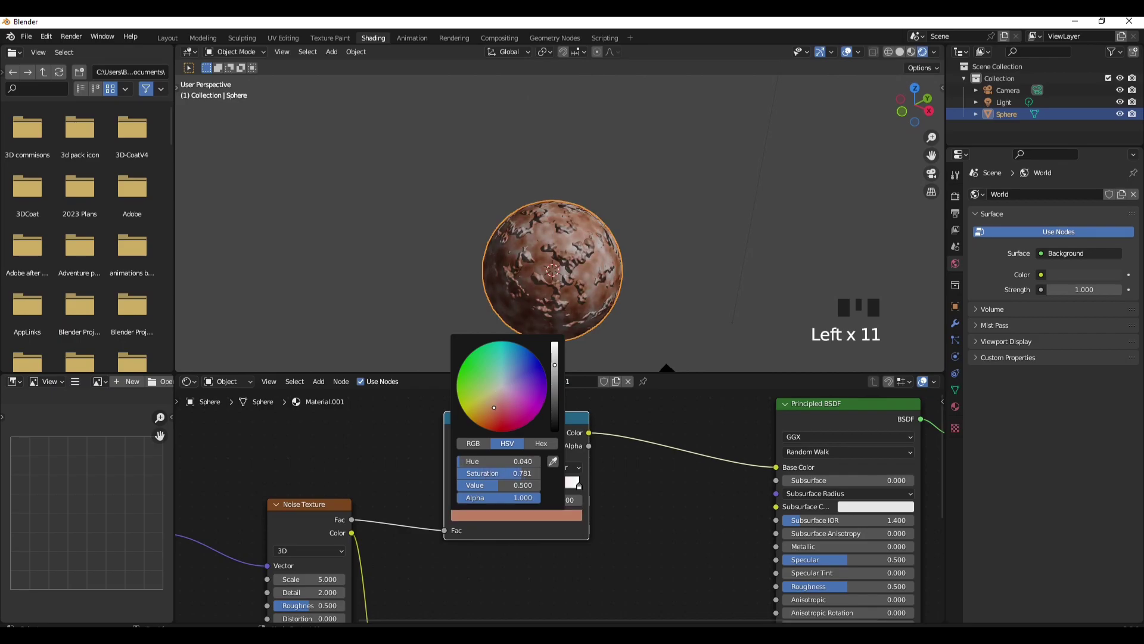
pyautogui.click(547, 516)
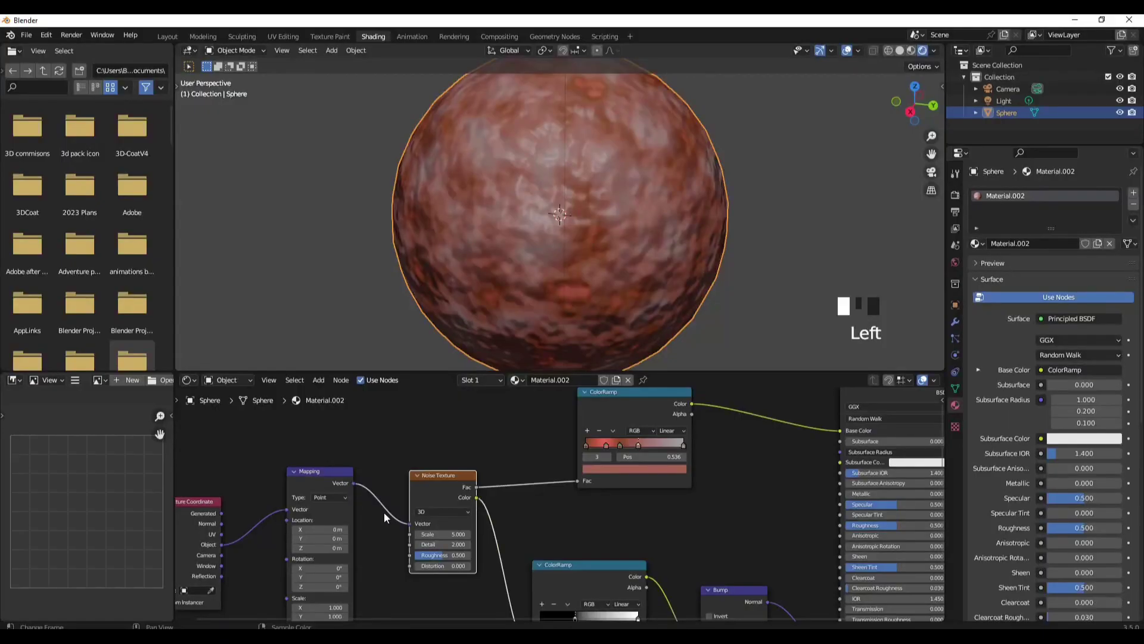
# - Add a Voronoi Texture node and insert it on the link between the Noise Texture and the upper ColorRamp
pyautogui.moveTo(534, 523); pyautogui.dragTo(519, 547, button='middle')
pyautogui.scroll(-2, 519, 547)
pyautogui.moveTo(440, 557); pyautogui.dragTo(452, 557)
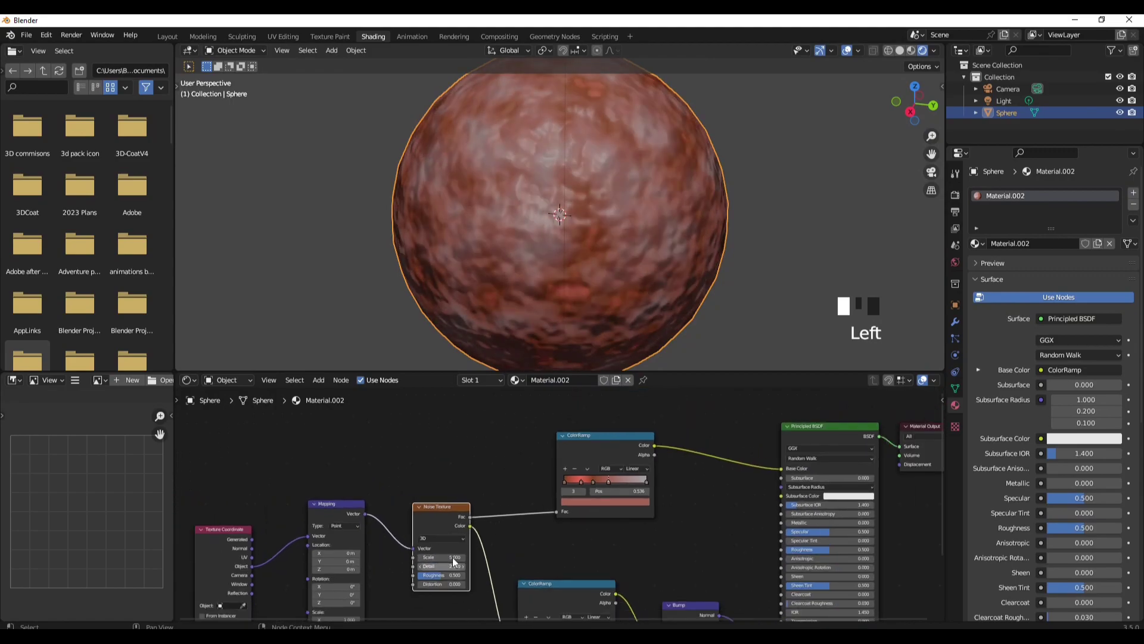
pyautogui.click(320, 381)
pyautogui.write('v')
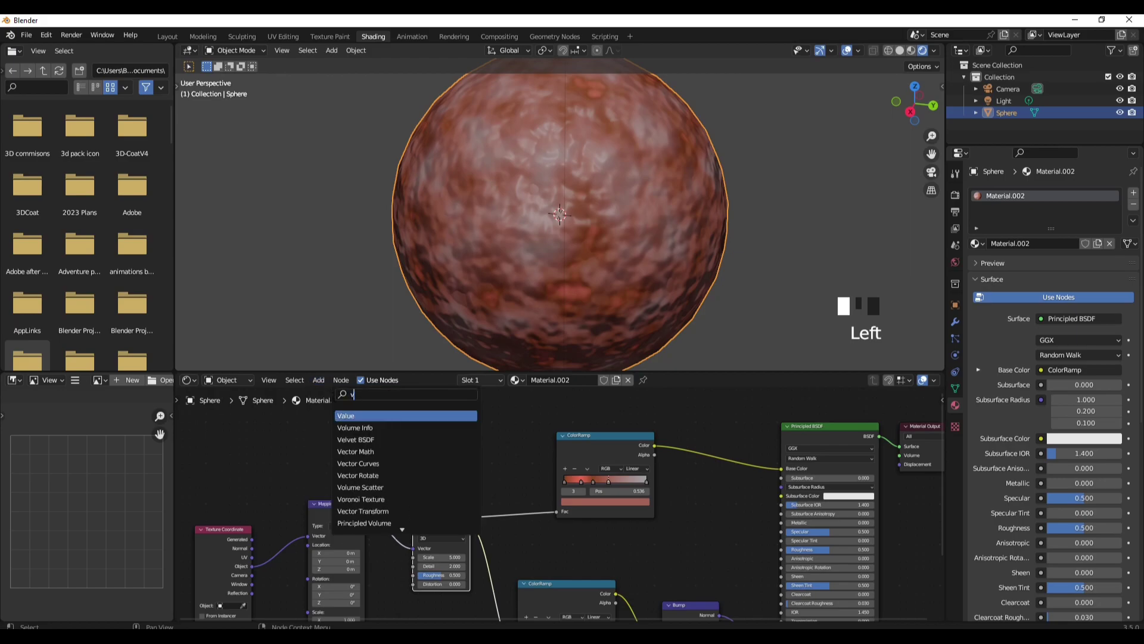
pyautogui.write('oro')
pyautogui.press('Return')
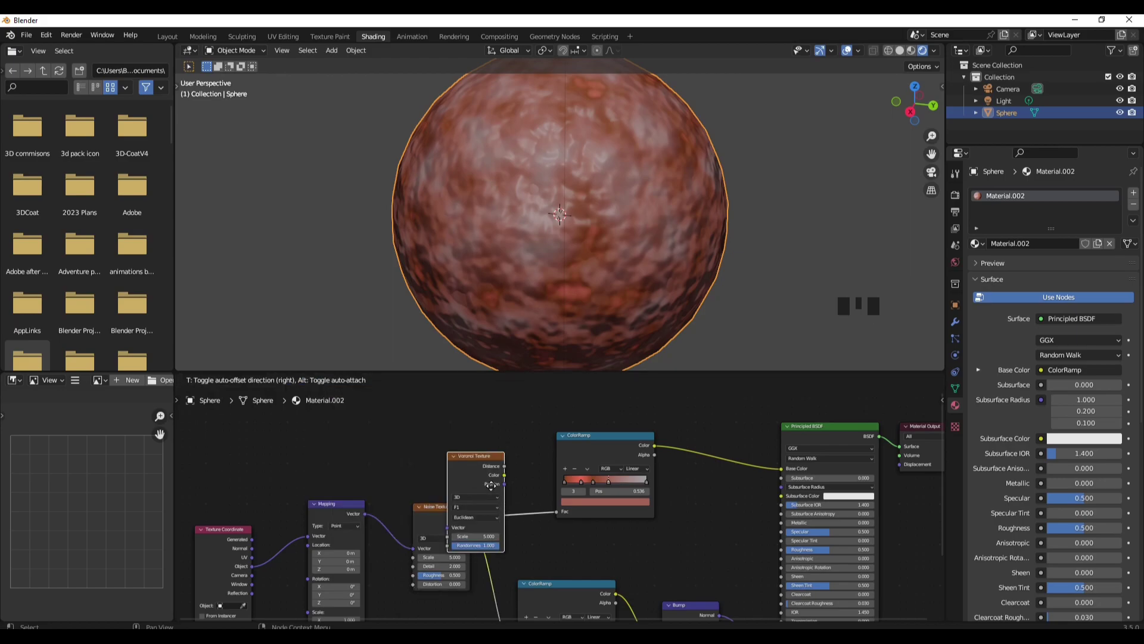
pyautogui.click(543, 468)
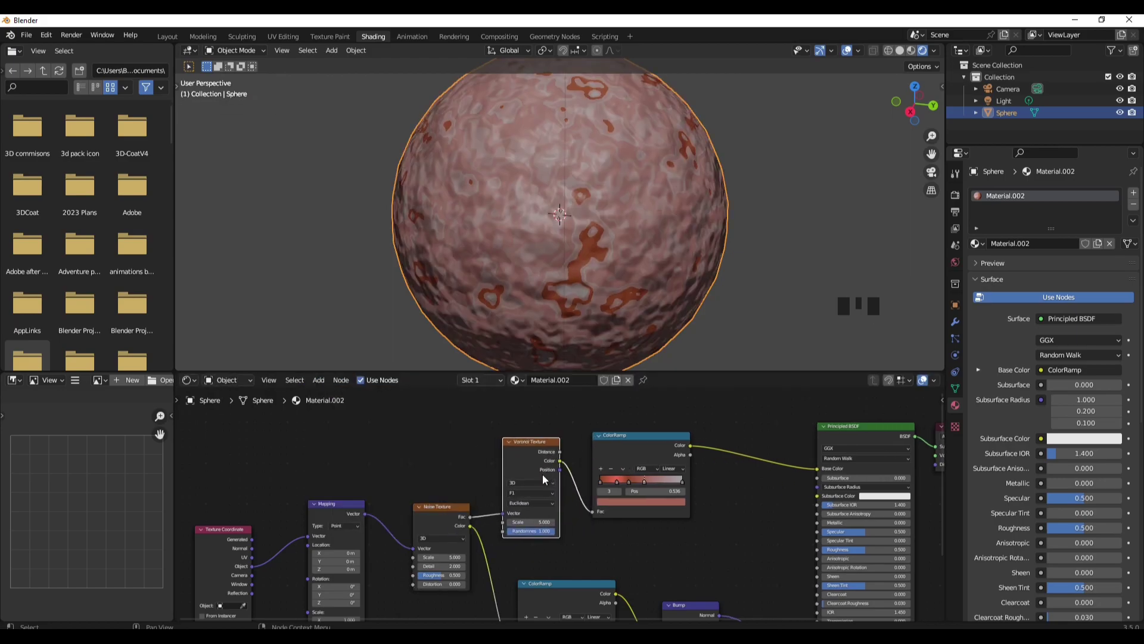
# - Set the Noise Texture's scale to 2.800 and the Voronoi Texture's scale to 3.400
pyautogui.moveTo(459, 551); pyautogui.dragTo(441, 552)
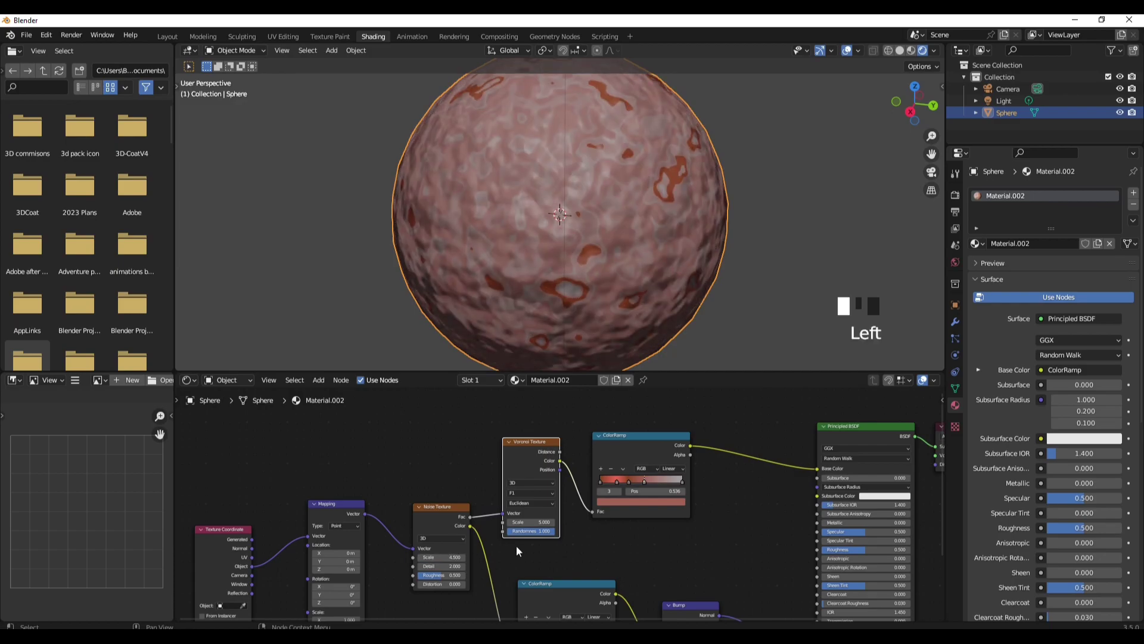
pyautogui.scroll(2, 516, 545)
pyautogui.moveTo(522, 534); pyautogui.dragTo(474, 534)
pyautogui.moveTo(516, 560); pyautogui.dragTo(500, 455, button='middle')
pyautogui.moveTo(382, 470); pyautogui.dragTo(441, 470)
# - Change the colour of the upper ColorRamp's stop at position 0.205 to a strong red
pyautogui.moveTo(581, 450); pyautogui.dragTo(528, 517, button='middle')
pyautogui.scroll(1, 537, 509)
pyautogui.click(571, 429)
pyautogui.click(571, 457)
pyautogui.click(577, 359)
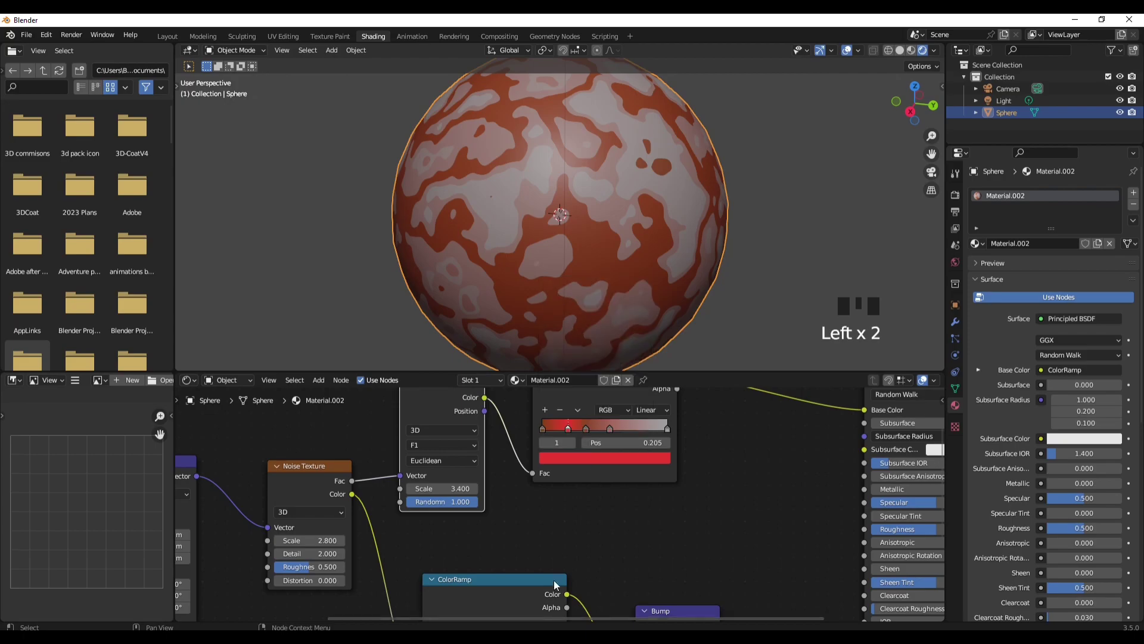
pyautogui.click(586, 430)
pyautogui.click(569, 429)
pyautogui.click(582, 458)
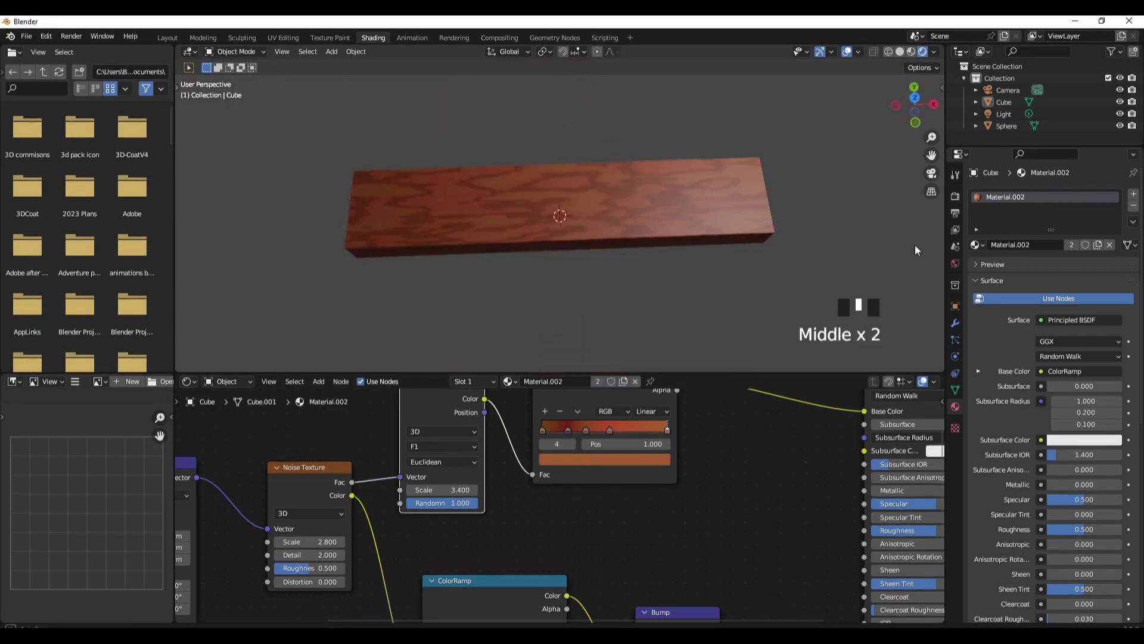
# - Set the Voronoi Texture's scale to 8.400 and the Noise Texture's scale to 1.800, detail to 4.200, roughness to 0.417 and distortion to -1.900
pyautogui.moveTo(914, 245); pyautogui.dragTo(745, 239, button='middle')
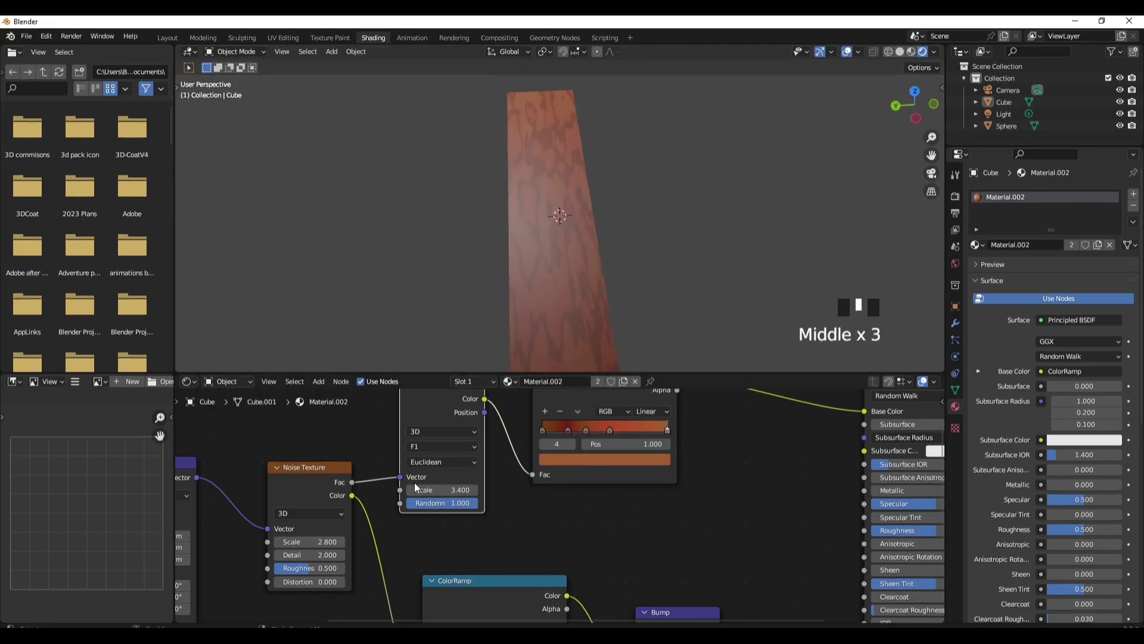
pyautogui.moveTo(316, 543); pyautogui.dragTo(295, 543)
pyautogui.moveTo(596, 334); pyautogui.dragTo(523, 309, button='middle')
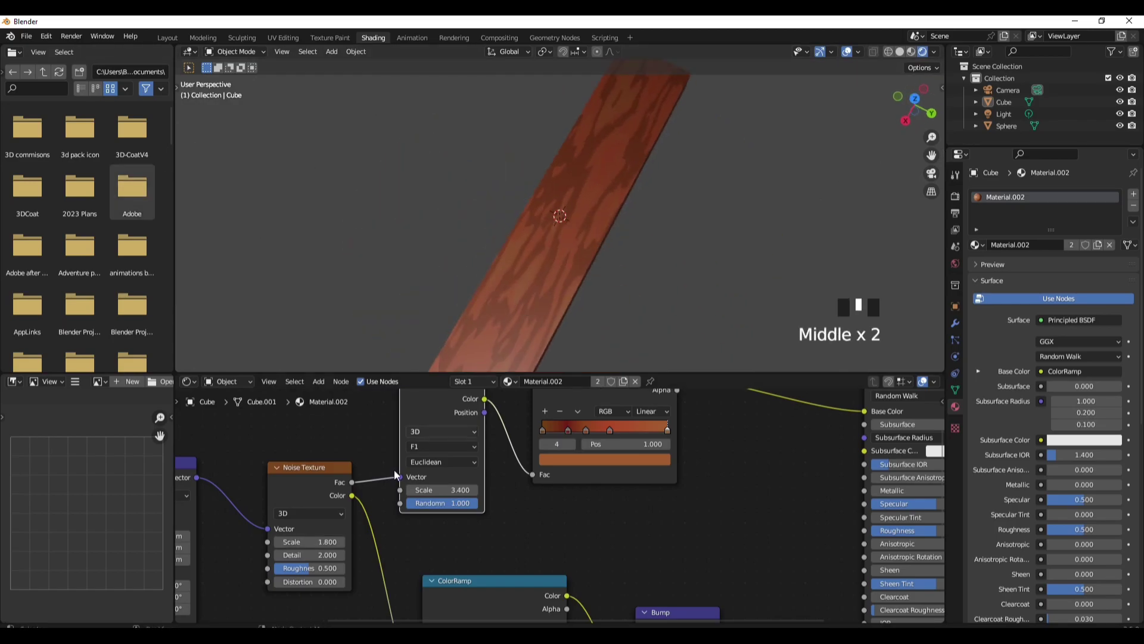
pyautogui.moveTo(441, 490); pyautogui.dragTo(479, 490)
pyautogui.moveTo(741, 295); pyautogui.dragTo(809, 193, button='middle')
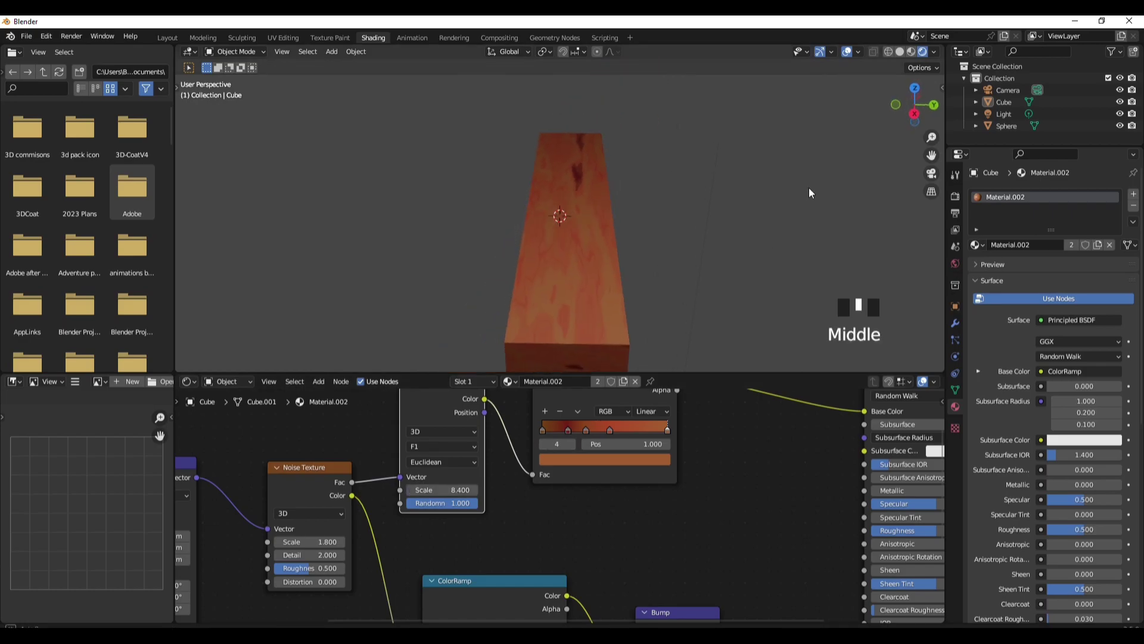
pyautogui.moveTo(310, 555); pyautogui.dragTo(298, 581)
pyautogui.moveTo(554, 309); pyautogui.dragTo(796, 309, button='middle')
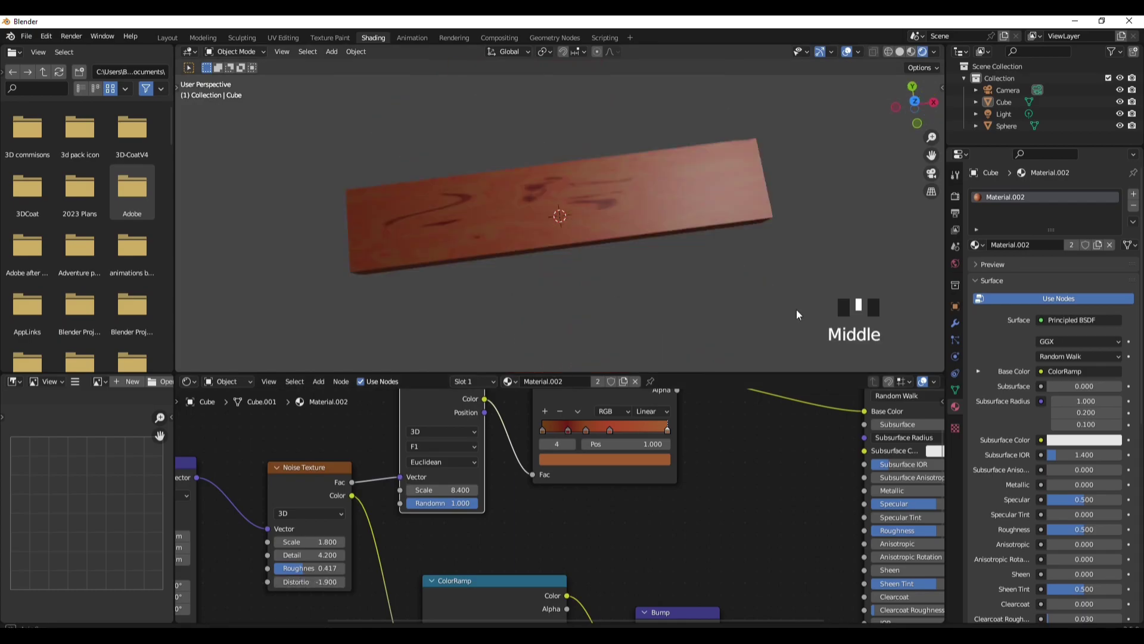
# - Change the colour of the upper ColorRamp's stop at position 0.536 to a dark reddish brown
pyautogui.click(610, 429)
pyautogui.click(597, 457)
pyautogui.moveTo(645, 335); pyautogui.dragTo(641, 341)
pyautogui.moveTo(736, 137); pyautogui.dragTo(864, 223, button='middle')
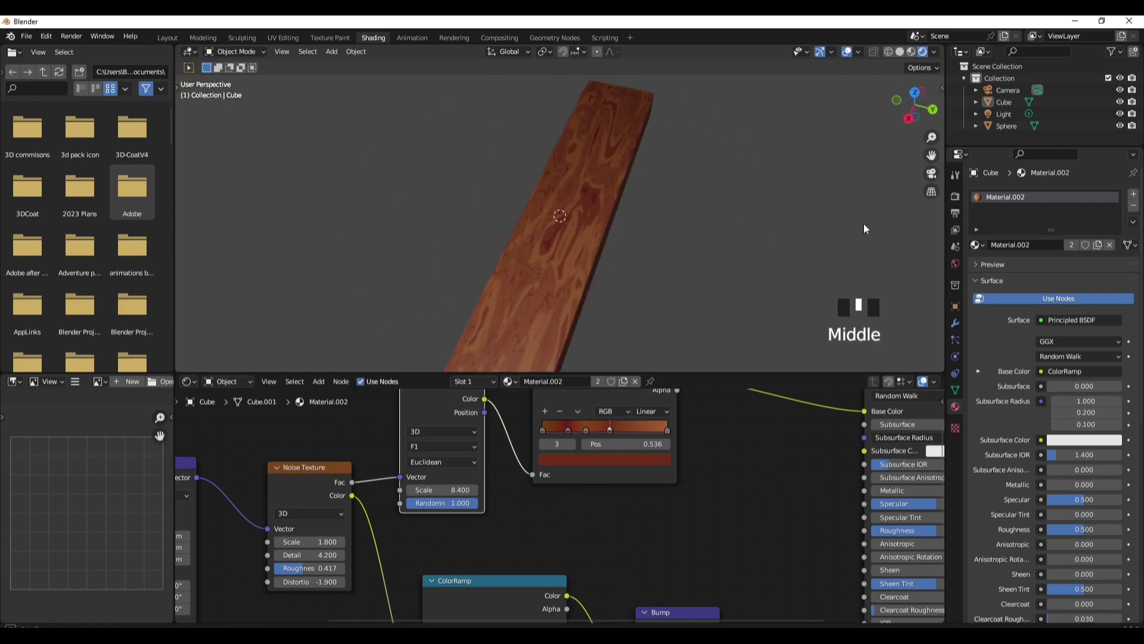
# - Lower the strength of the Bump node
pyautogui.scroll(-2, 862, 227)
pyautogui.moveTo(709, 572); pyautogui.dragTo(643, 414, button='middle')
pyautogui.scroll(-1, 598, 495)
pyautogui.scroll(1, 599, 502)
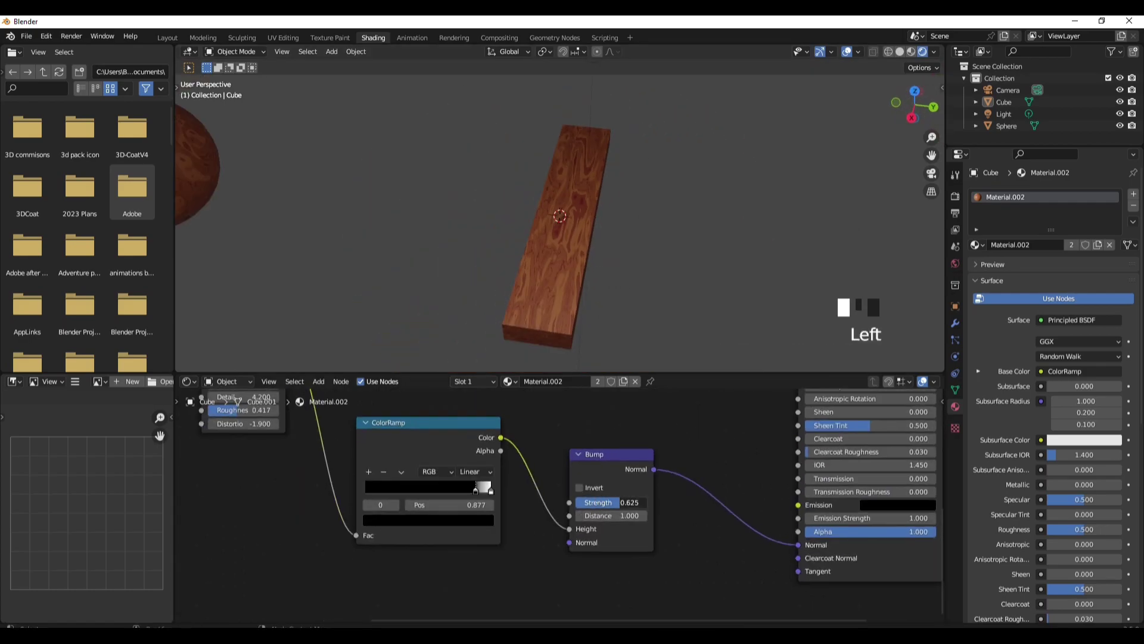